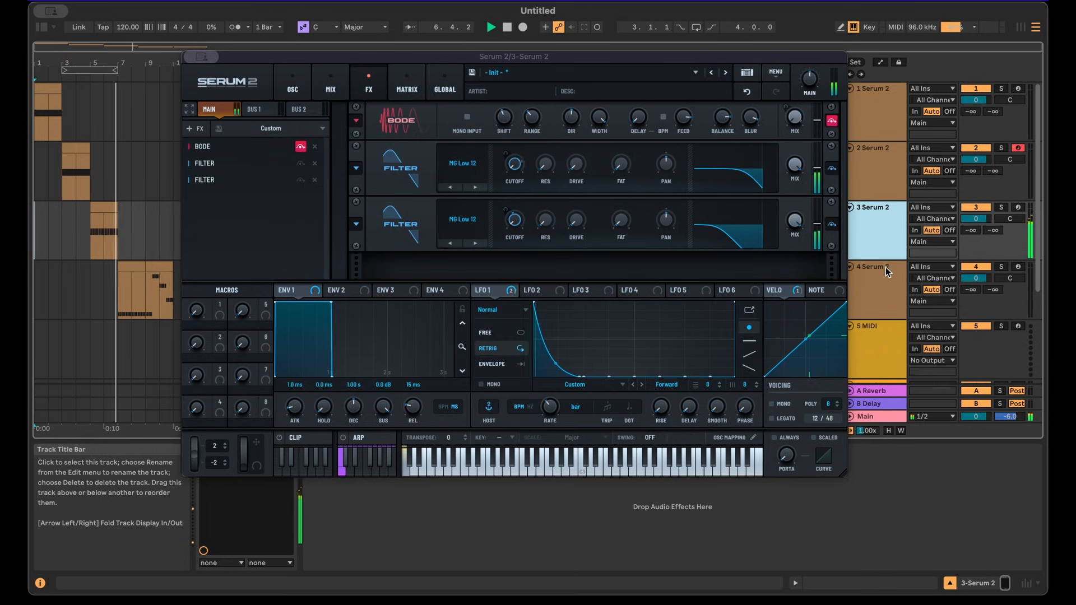
{"action": "left_click", "coordinate": [885, 268]}
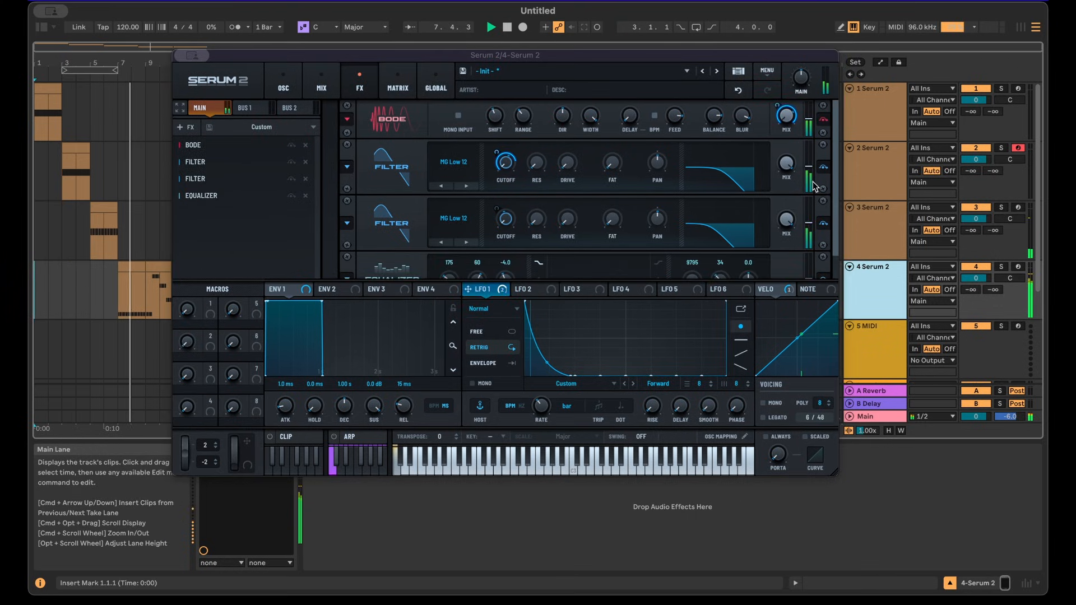
{"action": "mouse_move", "coordinate": [836, 190]}
{"action": "left_mouse_down"}
{"action": "mouse_move", "coordinate": [837, 220]}
{"action": "mouse_move", "coordinate": [836, 180]}
{"action": "left_mouse_up"}
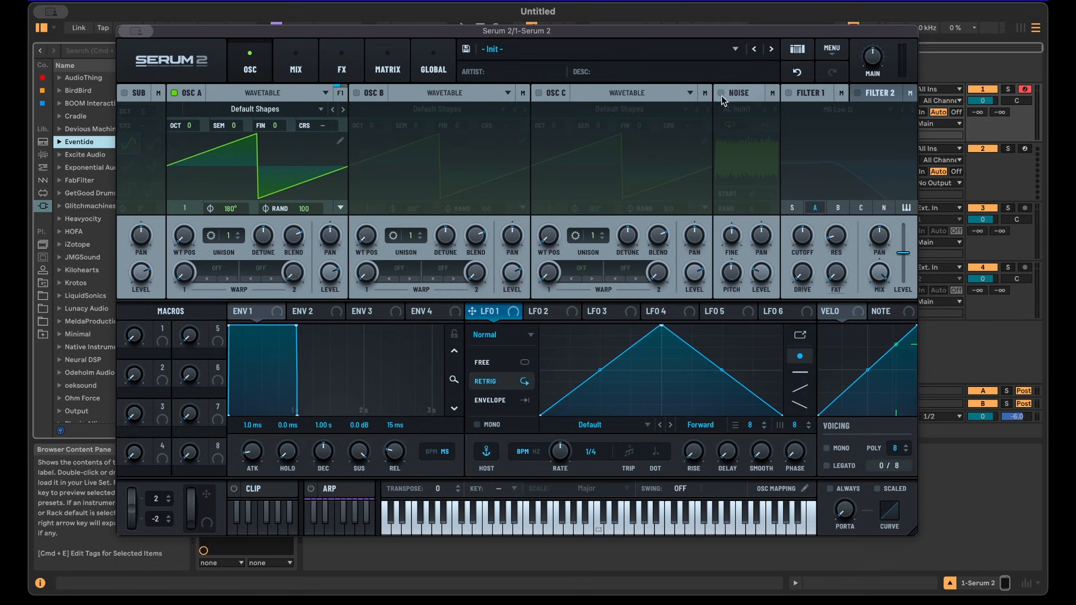
Enable oscillator B and raise its unison to 5 voices.
{"action": "left_click", "coordinate": [364, 94]}
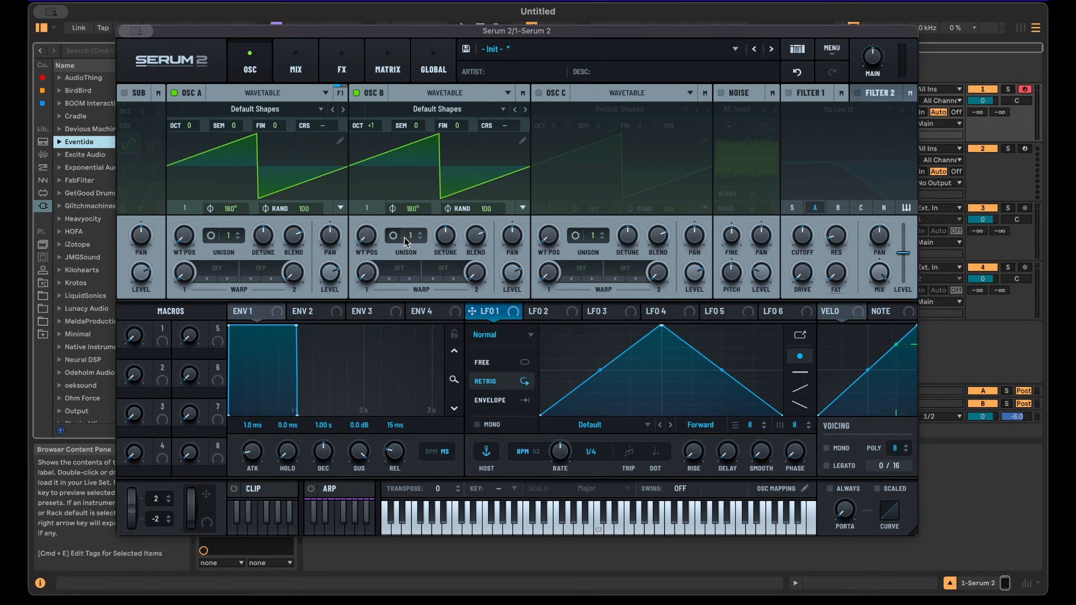
{"action": "left_click_drag", "start_coordinate": [404, 237], "coordinate": [412, 200]}
{"action": "key", "text": "a"}
Add a Filter effect to the FX chain.
{"action": "left_click", "coordinate": [348, 72]}
{"action": "left_click", "coordinate": [140, 119]}
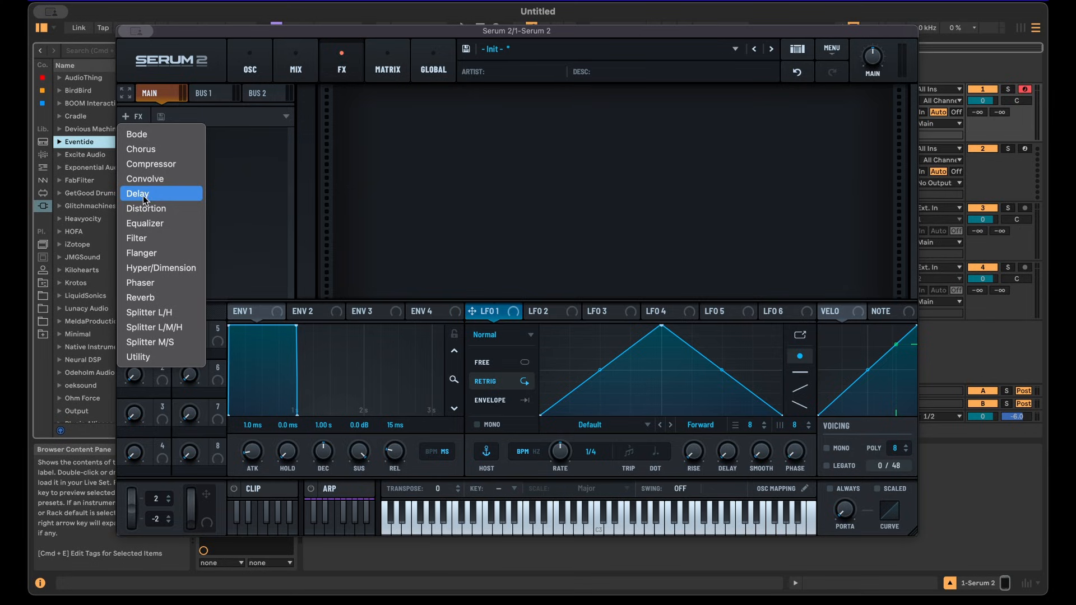
{"action": "left_click", "coordinate": [143, 238]}
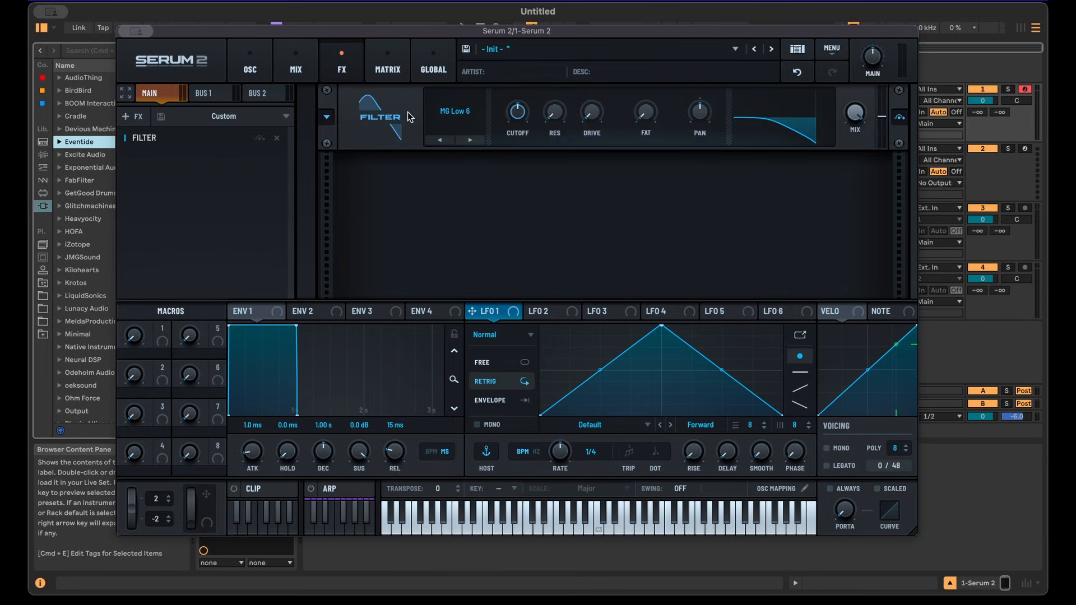
Switch the filter type to MG Low 12 and adjust its cutoff.
{"action": "left_click", "coordinate": [464, 140]}
{"action": "mouse_move", "coordinate": [518, 112]}
{"action": "left_mouse_down"}
{"action": "mouse_move", "coordinate": [508, 274]}
{"action": "mouse_move", "coordinate": [523, 284]}
{"action": "mouse_move", "coordinate": [514, 112]}
{"action": "left_mouse_up"}
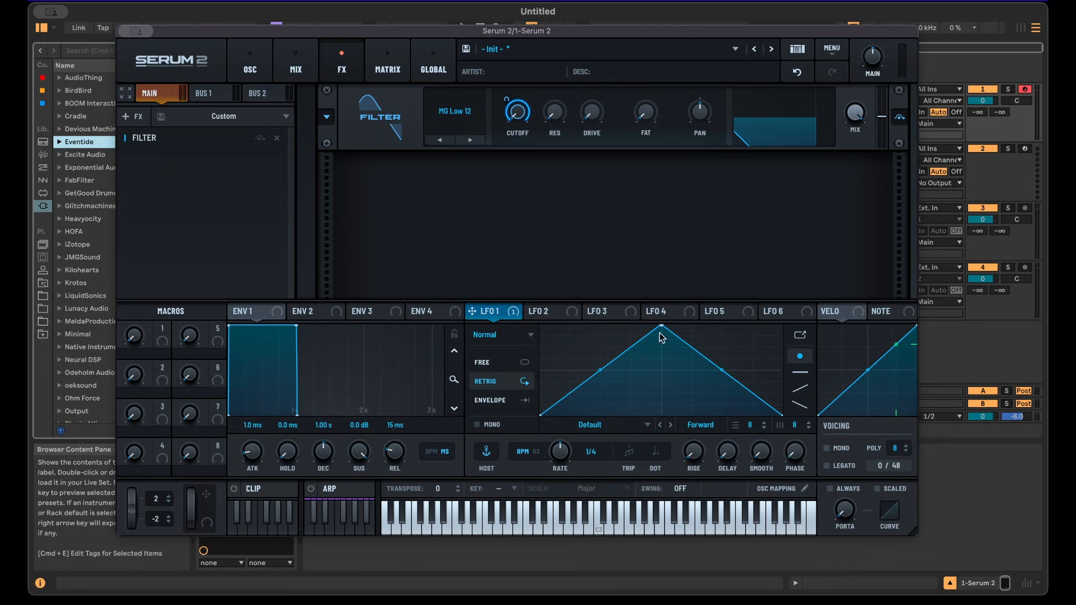
Reshape LFO 1 into a single curved ramp that decays from the start.
{"action": "left_click_drag", "start_coordinate": [661, 325], "coordinate": [540, 326]}
{"action": "left_click_drag", "start_coordinate": [663, 367], "coordinate": [661, 382]}
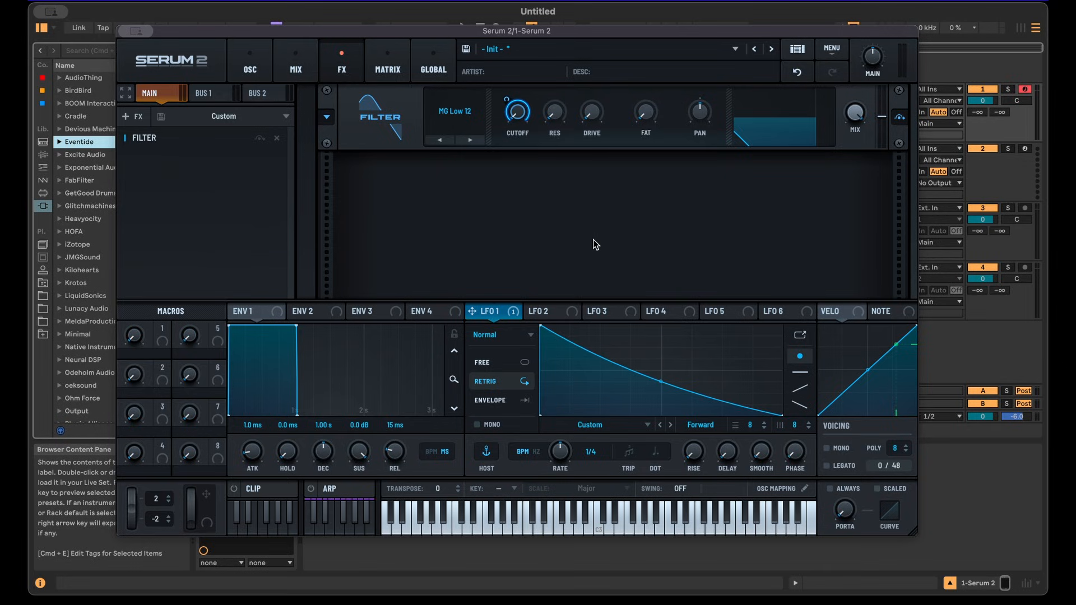
{"action": "key", "text": "a"}
Draw a rhythmic LFO 1 pattern of decaying ramps synced to a bar, varying peak heights and adding a triangle peak near the end.
{"action": "left_click_drag", "start_coordinate": [776, 334], "coordinate": [564, 319]}
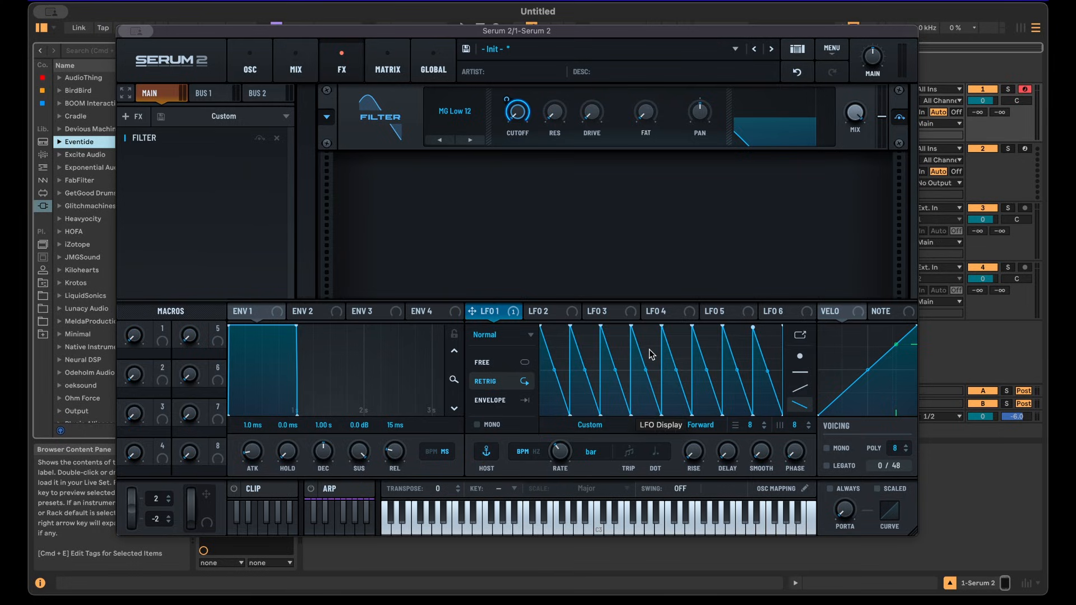
{"action": "left_click_drag", "start_coordinate": [648, 352], "coordinate": [584, 360]}
{"action": "left_click_drag", "start_coordinate": [771, 355], "coordinate": [710, 362]}
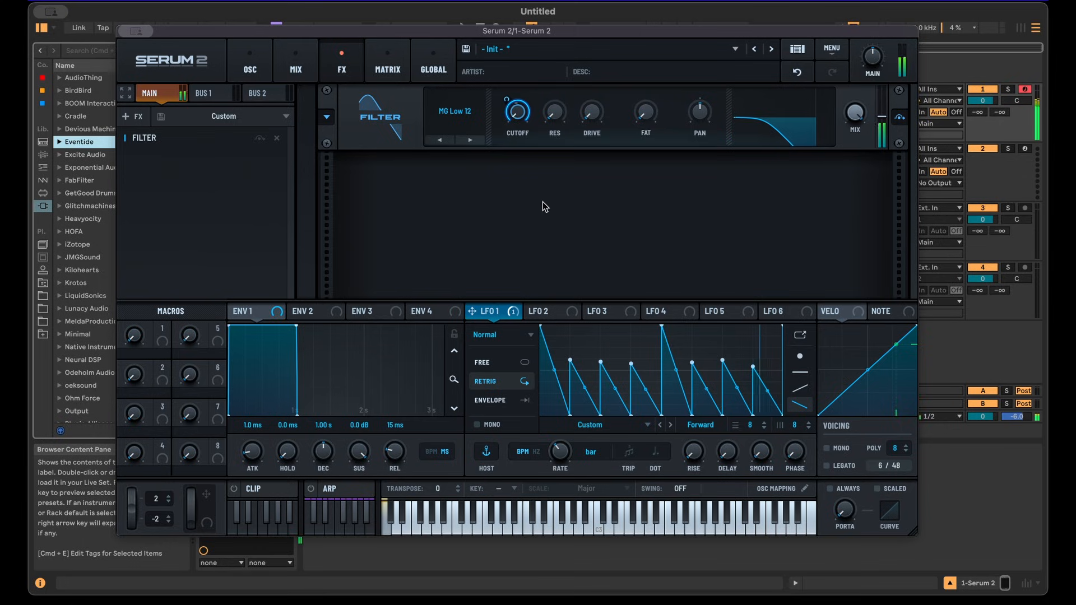
{"action": "double_click", "coordinate": [600, 370]}
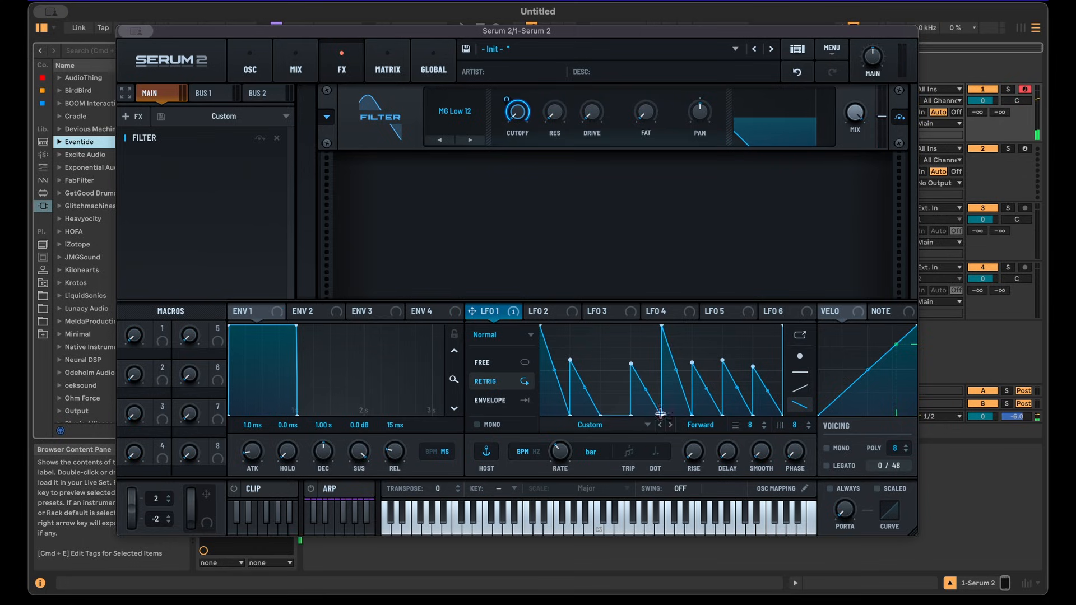
{"action": "double_click", "coordinate": [721, 361]}
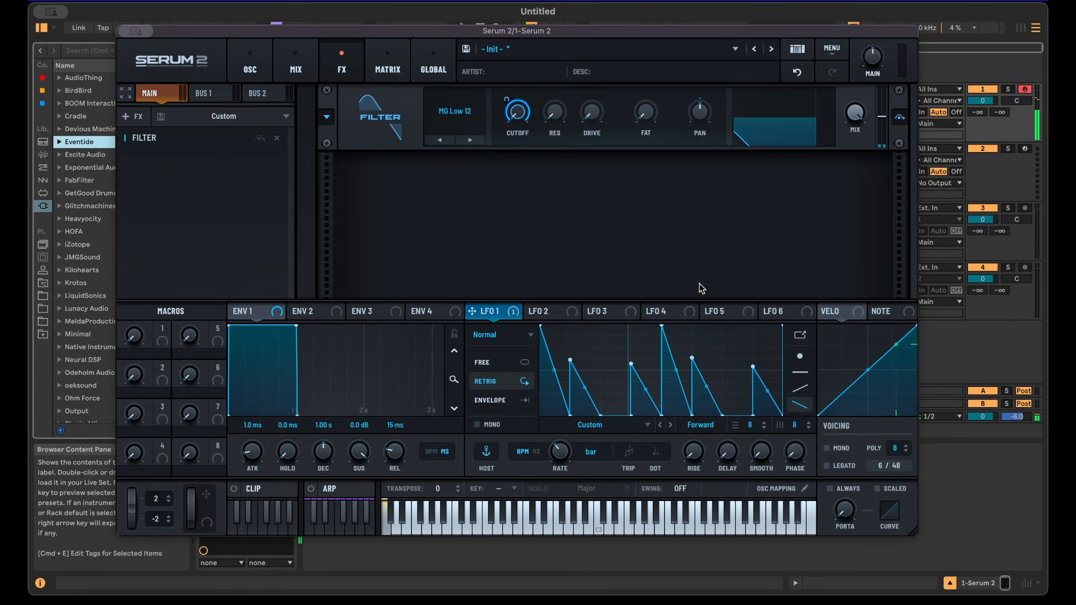
{"action": "left_click", "coordinate": [799, 355]}
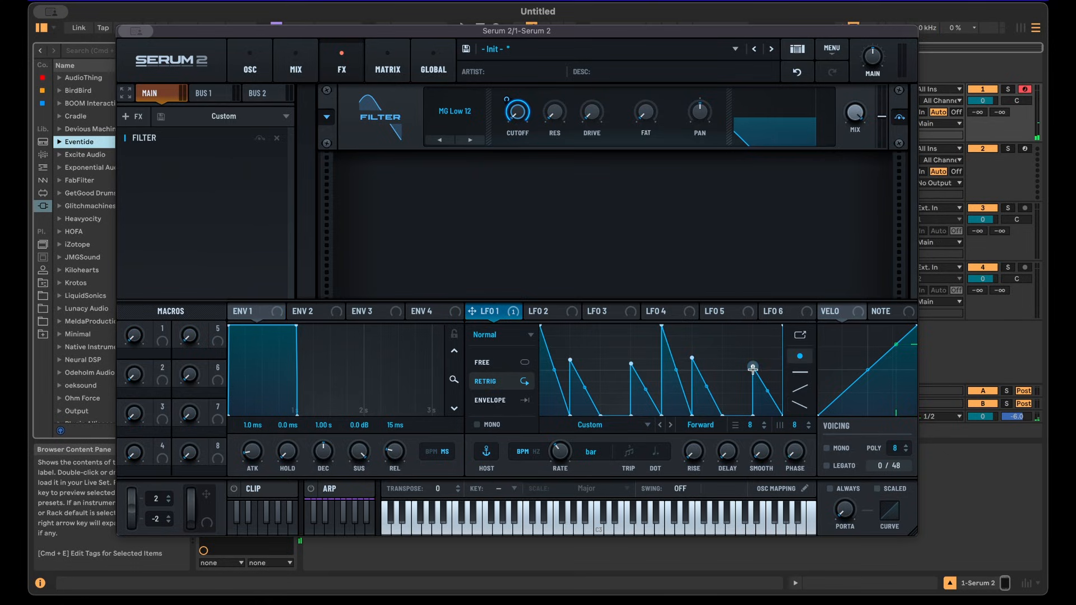
{"action": "left_click_drag", "start_coordinate": [751, 366], "coordinate": [751, 320]}
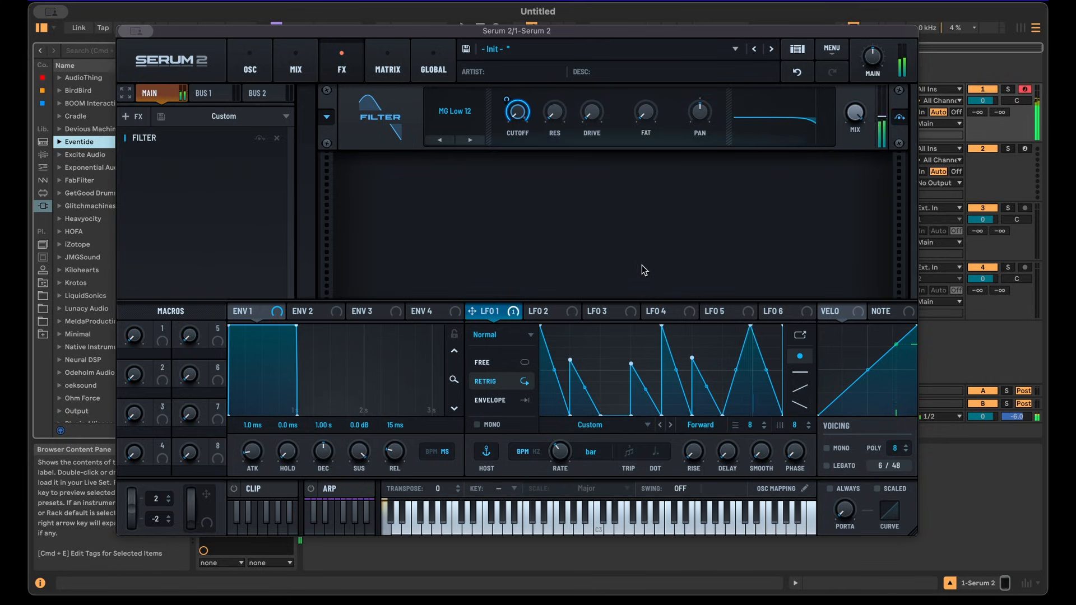
Turn the LFO-modulated filter cutoff down to about 8 Hz.
{"action": "left_click_drag", "start_coordinate": [506, 100], "coordinate": [501, 146]}
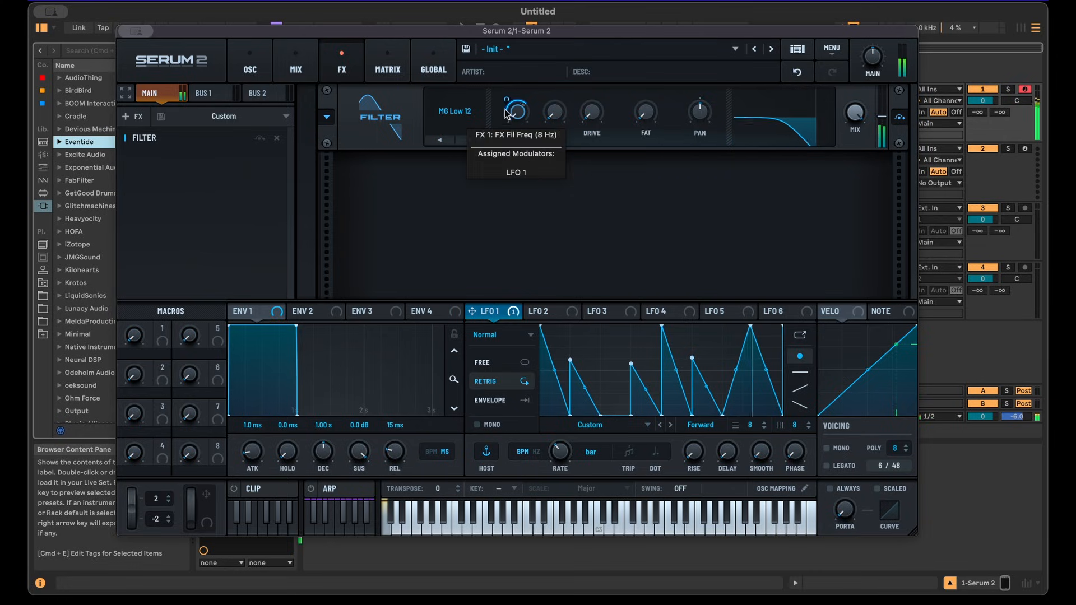
{"action": "left_click_drag", "start_coordinate": [506, 99], "coordinate": [508, 102]}
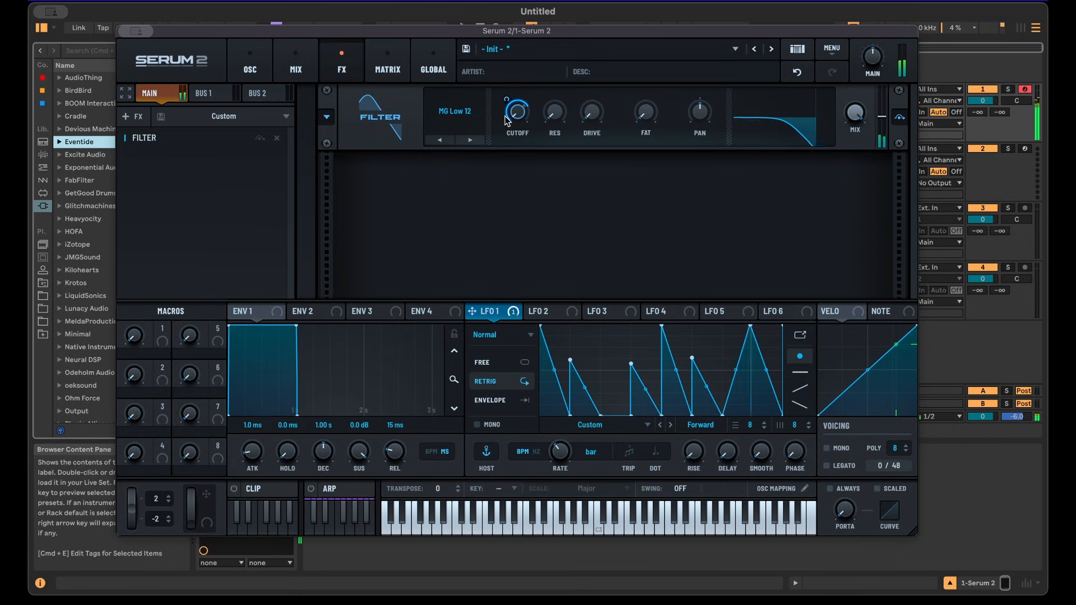
Add a C0 note to the MIDI clip and start playback.
{"action": "left_click_drag", "start_coordinate": [187, 31], "coordinate": [268, 172]}
{"action": "double_click", "coordinate": [359, 93]}
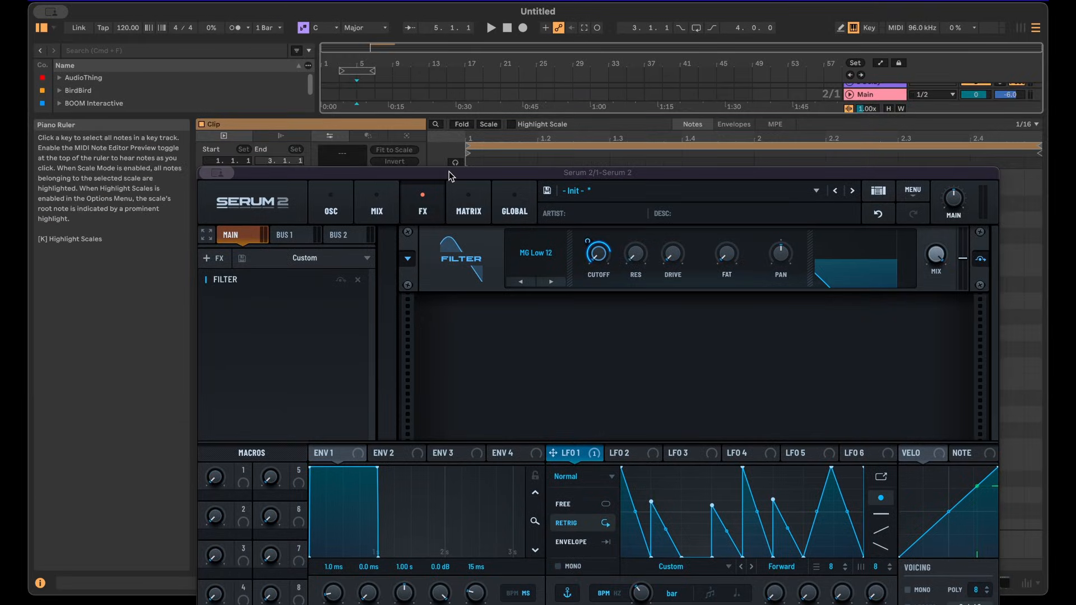
{"action": "key", "text": "super+alt+p"}
{"action": "scroll", "coordinate": [546, 467], "scroll_direction": "down", "scroll_amount": 4}
{"action": "scroll", "coordinate": [538, 465], "scroll_direction": "down", "scroll_amount": 8}
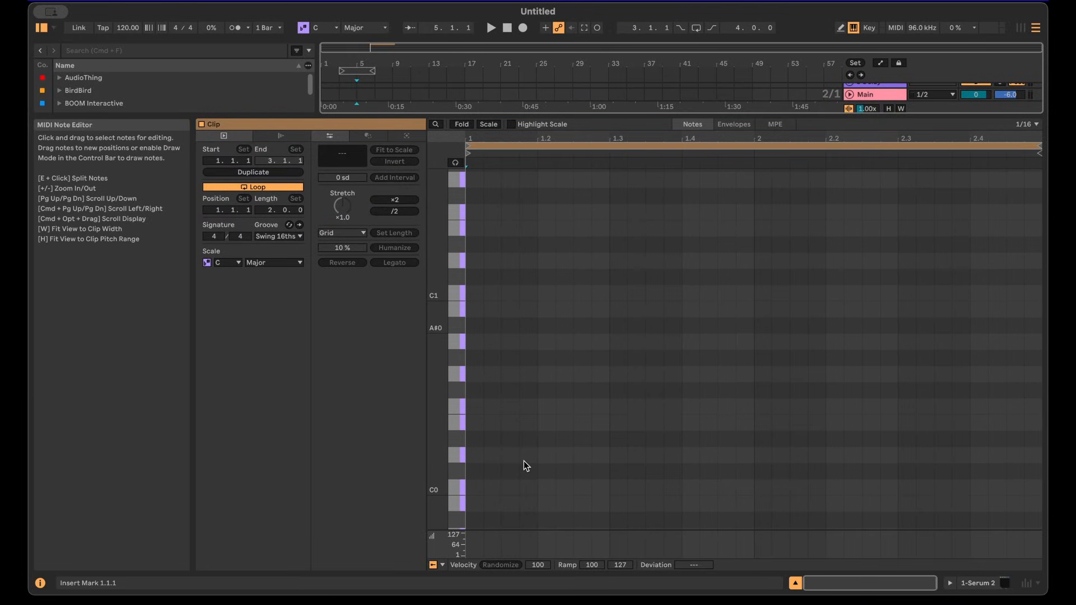
{"action": "double_click", "coordinate": [474, 487]}
{"action": "key", "text": "space"}
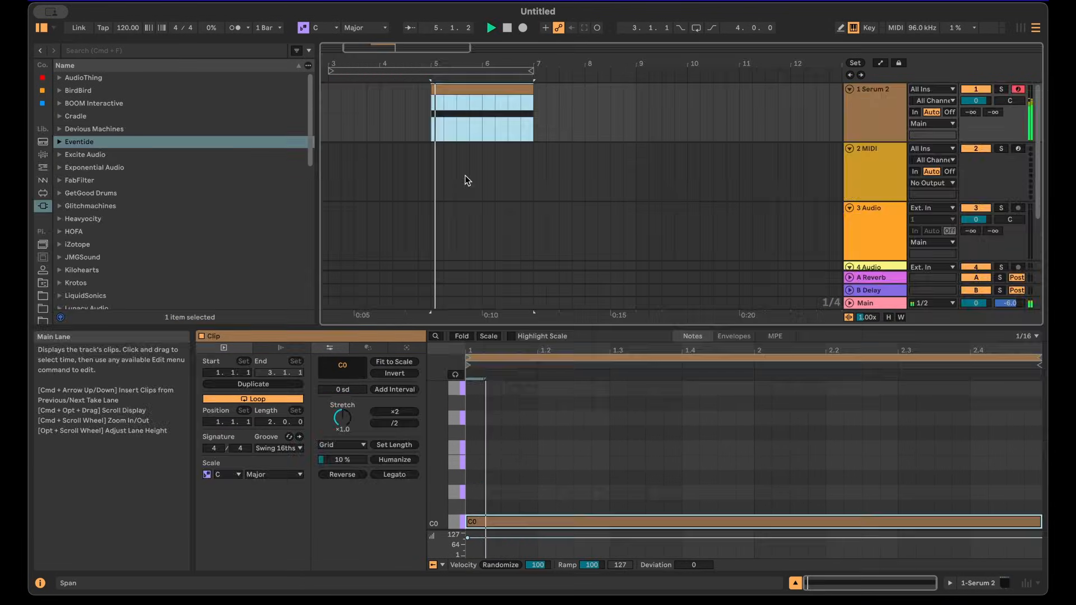
Duplicate the Serum track and move the duplicated clip to start right after the original clip.
{"action": "left_click_drag", "start_coordinate": [415, 48], "coordinate": [452, 56]}
{"action": "key", "text": "space"}
{"action": "left_click", "coordinate": [868, 138]}
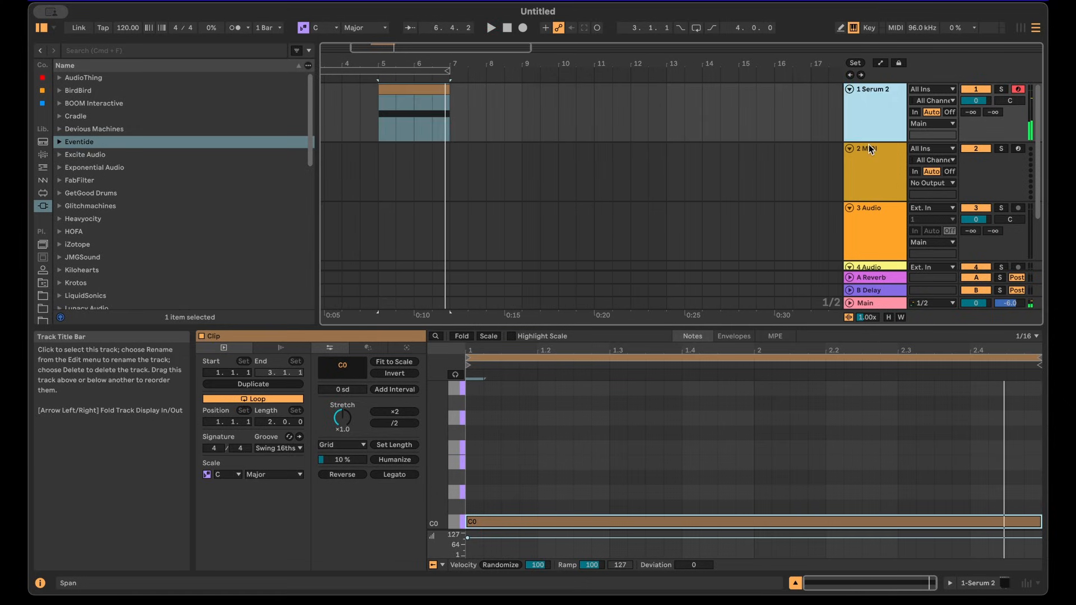
{"action": "key", "text": "super+d"}
{"action": "left_click_drag", "start_coordinate": [423, 148], "coordinate": [504, 160]}
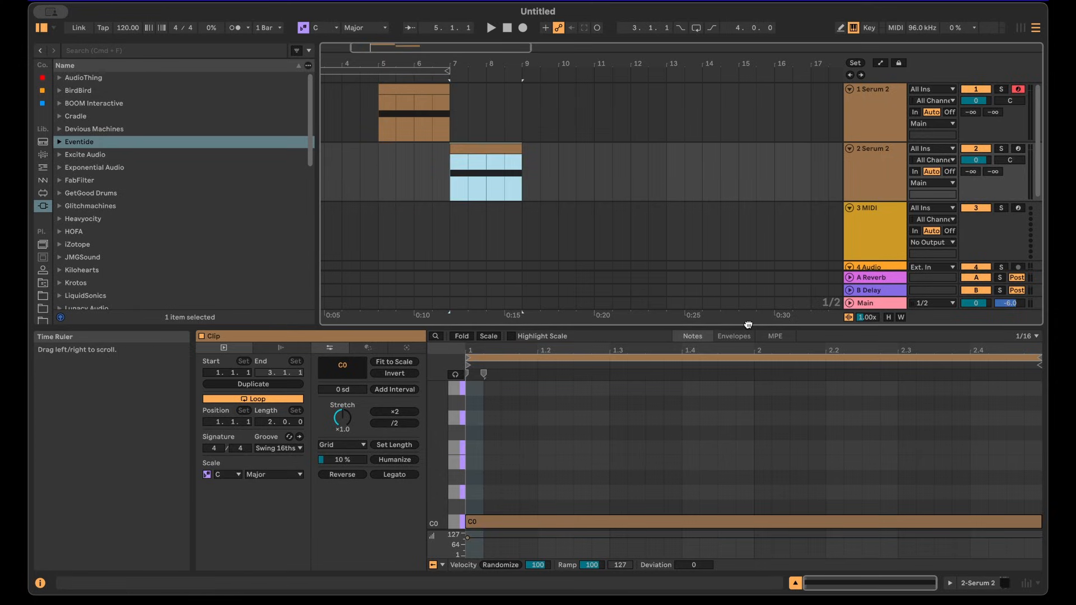
Shorten the C0 note to a sixteenth and duplicate it repeatedly to fill the clip with 16 notes.
{"action": "left_click_drag", "start_coordinate": [748, 325], "coordinate": [748, 279]}
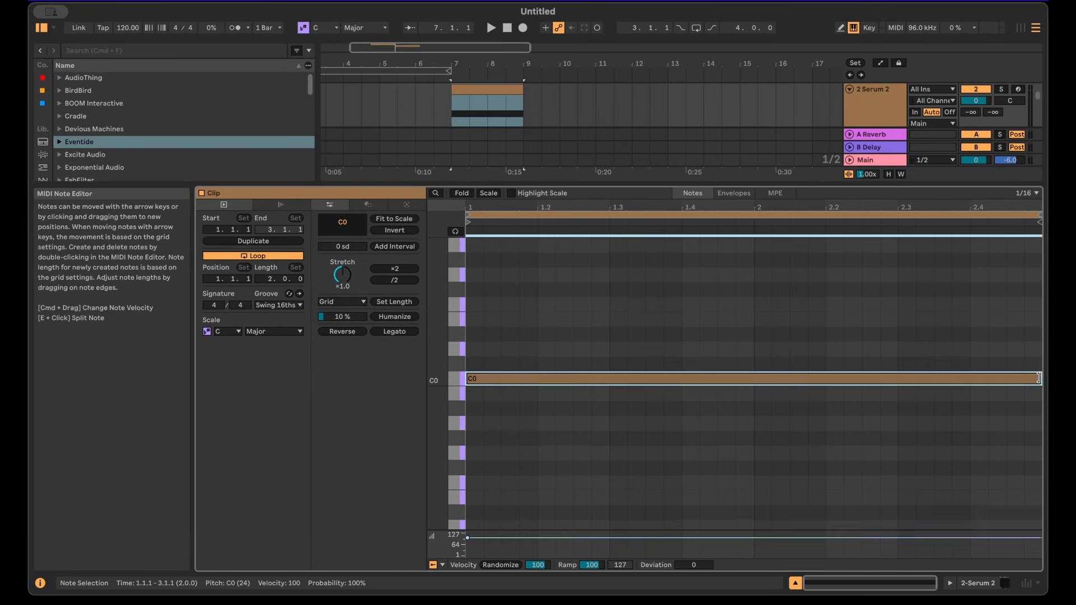
{"action": "left_click_drag", "start_coordinate": [1038, 379], "coordinate": [490, 381]}
{"action": "key", "text": "super+d"}
{"action": "key", "text": "super+d"}
{"action": "key", "text": "super+d"}
{"action": "key", "text": "super+d"}
{"action": "key", "text": "super+d"}
{"action": "key", "text": "super+d"}
{"action": "key", "text": "super+d"}
{"action": "key", "text": "super+d"}
{"action": "key", "text": "super+d"}
{"action": "key", "text": "super+d"}
{"action": "key", "text": "super+d"}
{"action": "key", "text": "super+d"}
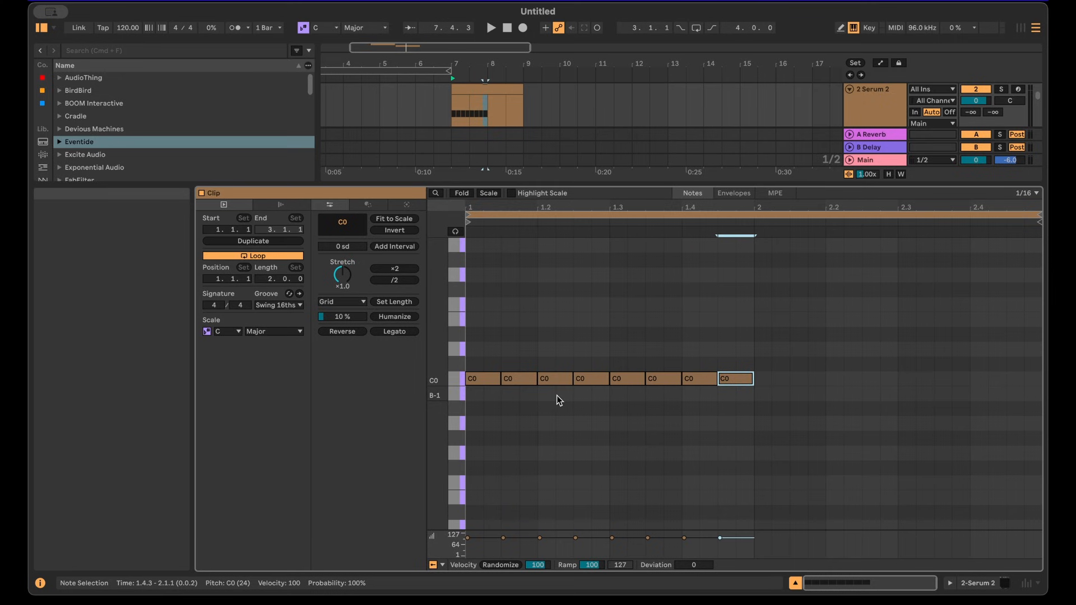
{"action": "key", "text": "super+d"}
{"action": "key", "text": "super+d"}
{"action": "key", "text": "super+d"}
{"action": "key", "text": "space"}
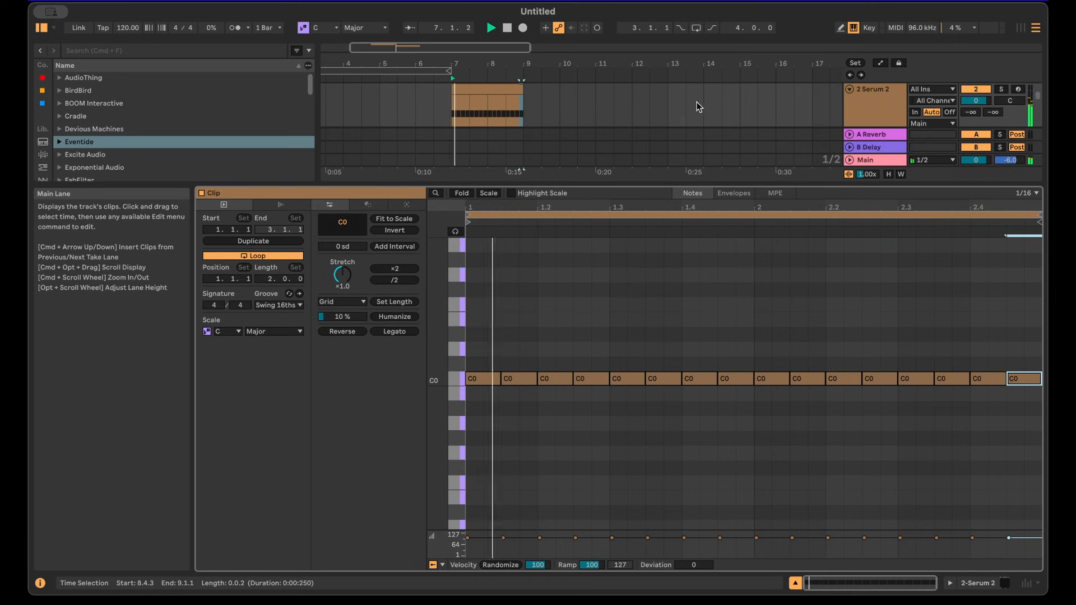
Open the second track's Serum and redraw LFO 1 as a single curved decaying ramp.
{"action": "double_click", "coordinate": [869, 104]}
{"action": "key", "text": "space"}
{"action": "left_click", "coordinate": [223, 449]}
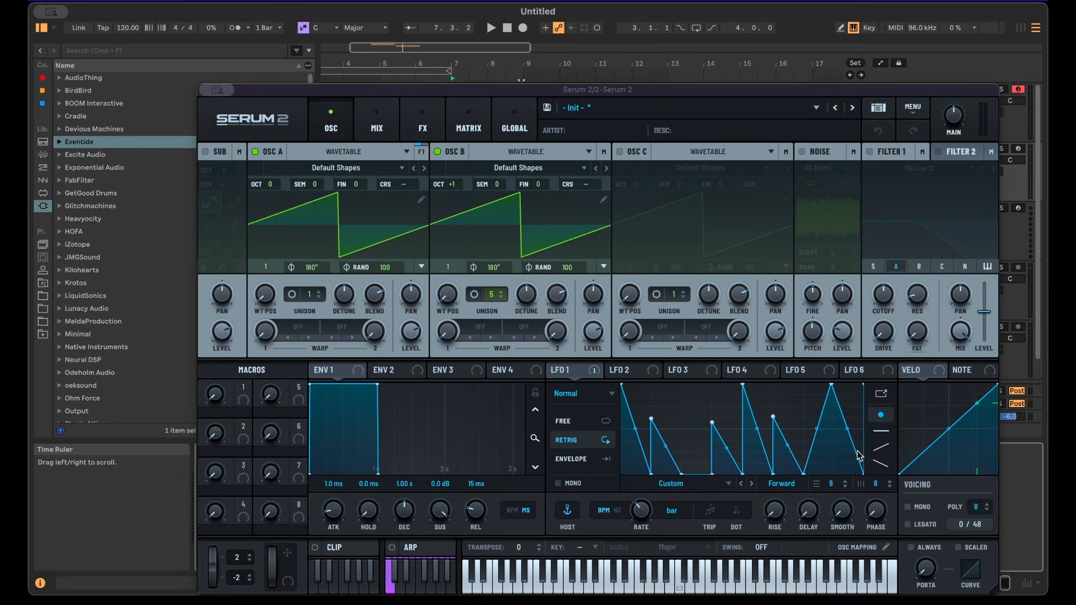
{"action": "left_click", "coordinate": [881, 431]}
{"action": "mouse_move", "coordinate": [857, 471]}
{"action": "left_mouse_down"}
{"action": "mouse_move", "coordinate": [675, 495]}
{"action": "mouse_move", "coordinate": [679, 477]}
{"action": "left_mouse_up"}
{"action": "left_click", "coordinate": [881, 415]}
{"action": "key", "text": "space"}
{"action": "left_click_drag", "start_coordinate": [650, 439], "coordinate": [619, 350]}
{"action": "key", "text": "space"}
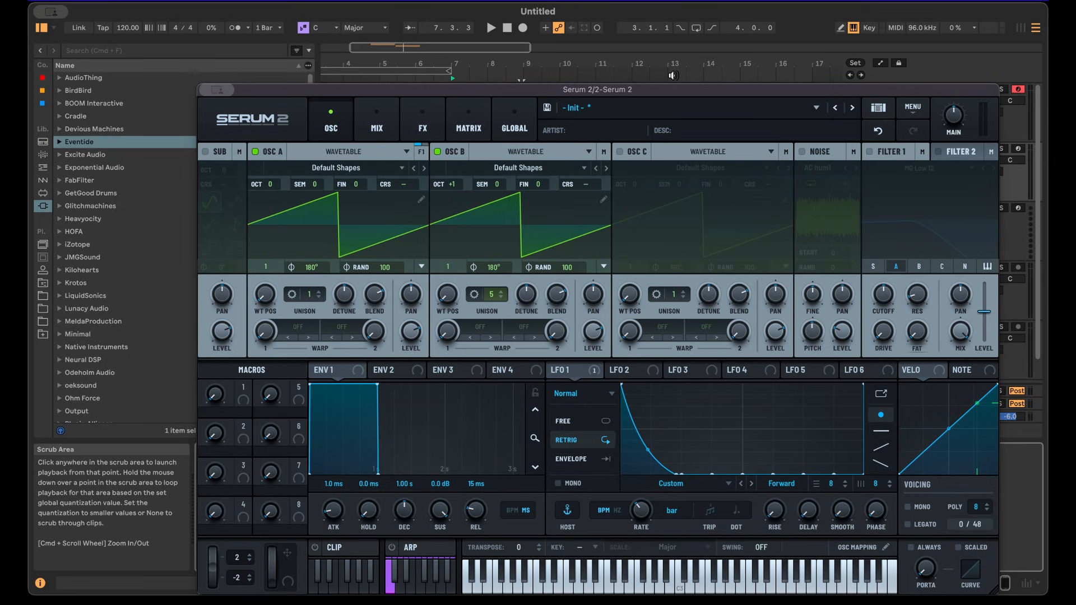
Add a second Filter effect to the FX chain.
{"action": "left_click_drag", "start_coordinate": [658, 87], "coordinate": [598, 56]}
{"action": "left_click", "coordinate": [360, 84]}
{"action": "left_click", "coordinate": [148, 137]}
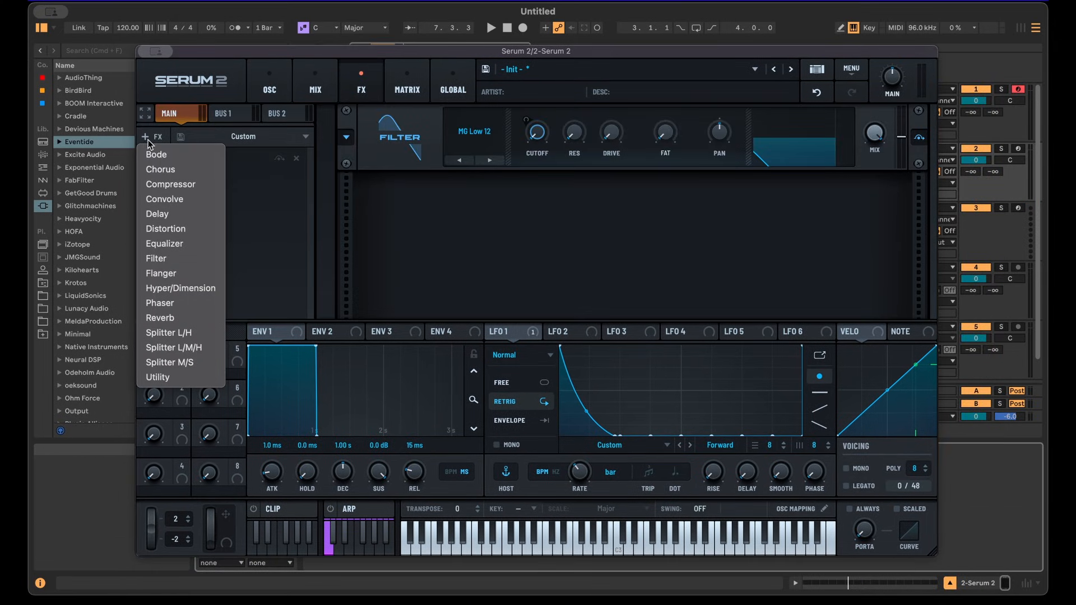
{"action": "left_click", "coordinate": [155, 259]}
Configure the second filter as MG Low 12 with a low cutoff modulated by velocity.
{"action": "left_click", "coordinate": [489, 228]}
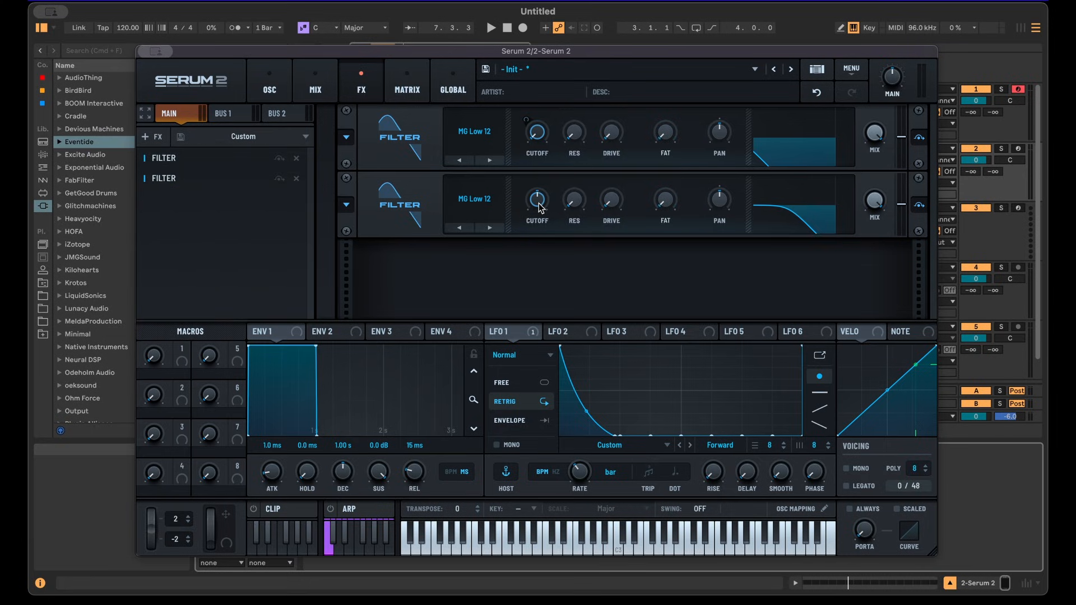
{"action": "left_click_drag", "start_coordinate": [540, 207], "coordinate": [535, 279]}
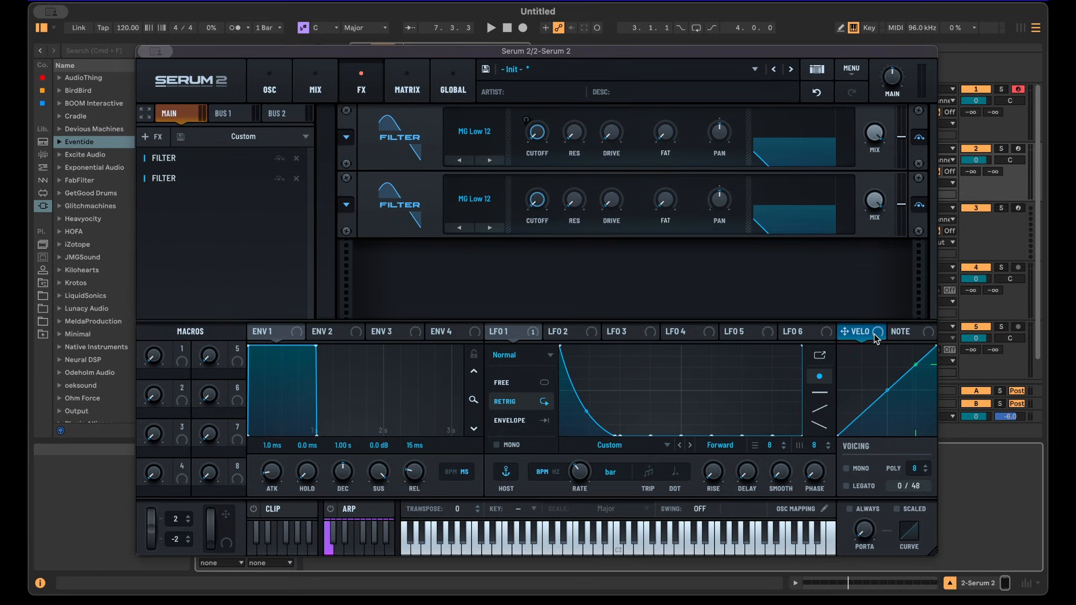
{"action": "left_click_drag", "start_coordinate": [876, 338], "coordinate": [553, 84]}
Open the clip's velocity lane and lower the velocity of notes two to four to 69.
{"action": "key", "text": "super+w"}
{"action": "double_click", "coordinate": [470, 149]}
{"action": "left_click_drag", "start_coordinate": [680, 528], "coordinate": [605, 285]}
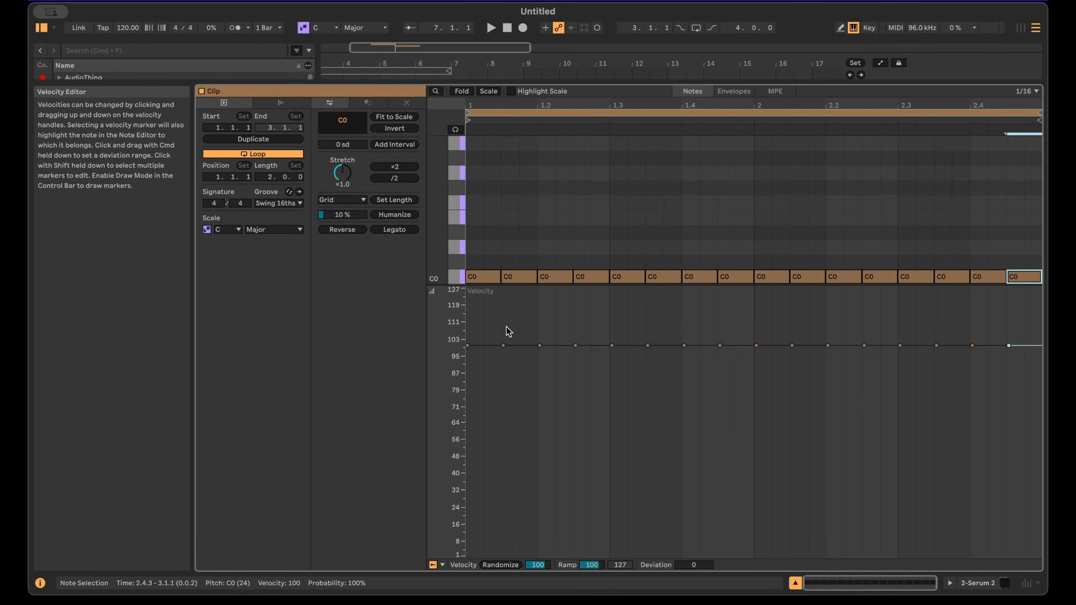
{"action": "left_click_drag", "start_coordinate": [496, 332], "coordinate": [509, 409]}
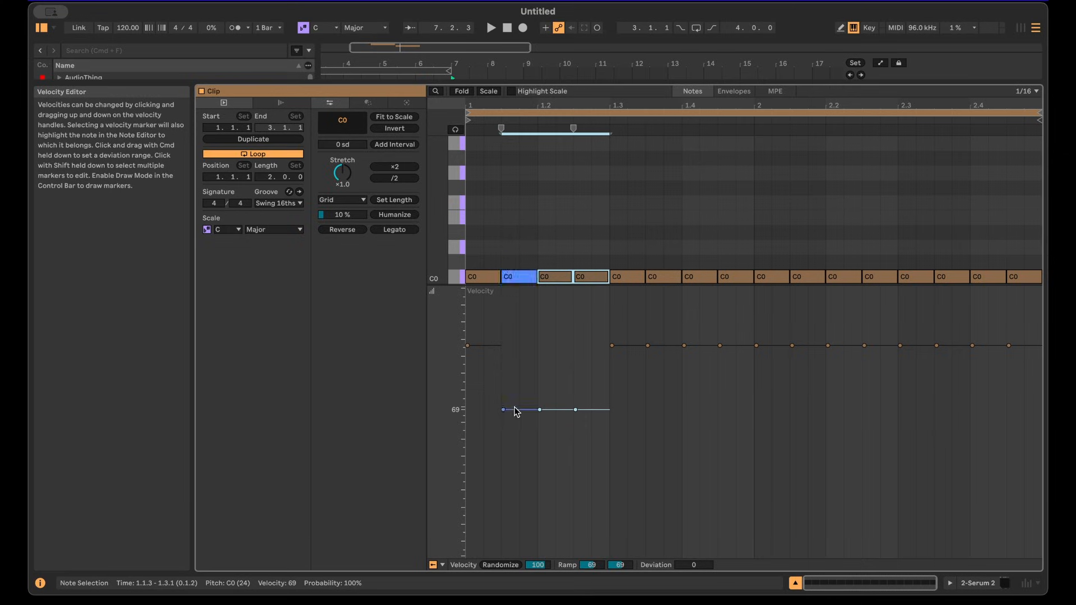
Lower the velocities of the remaining off-beat note groups to about 67–69.
{"action": "left_click_drag", "start_coordinate": [633, 321], "coordinate": [731, 376]}
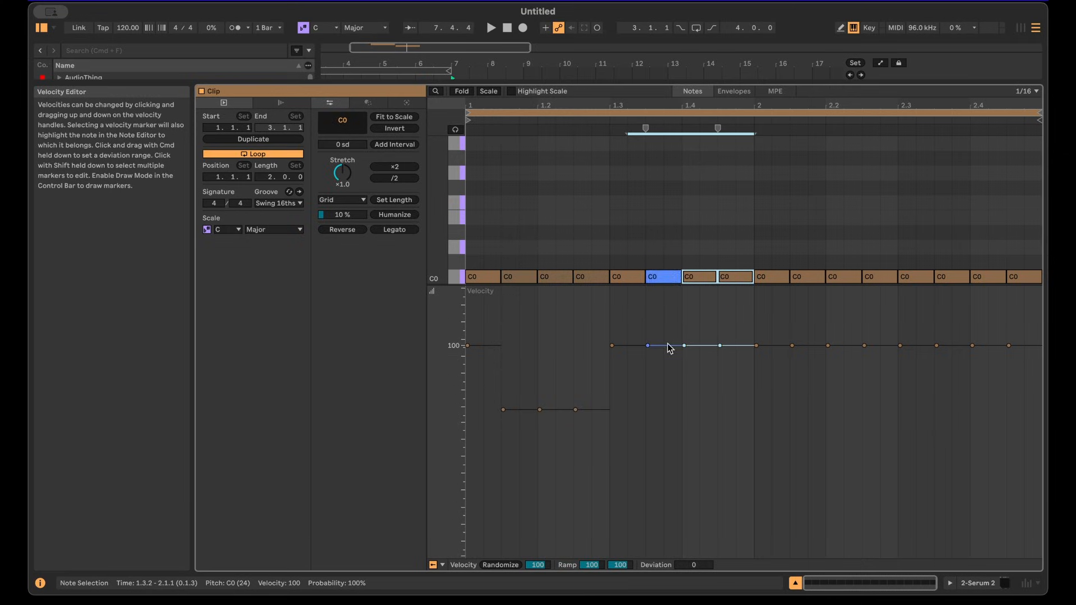
{"action": "left_click_drag", "start_coordinate": [683, 345], "coordinate": [684, 409]}
{"action": "left_click_drag", "start_coordinate": [788, 330], "coordinate": [835, 367]}
{"action": "key", "text": "space"}
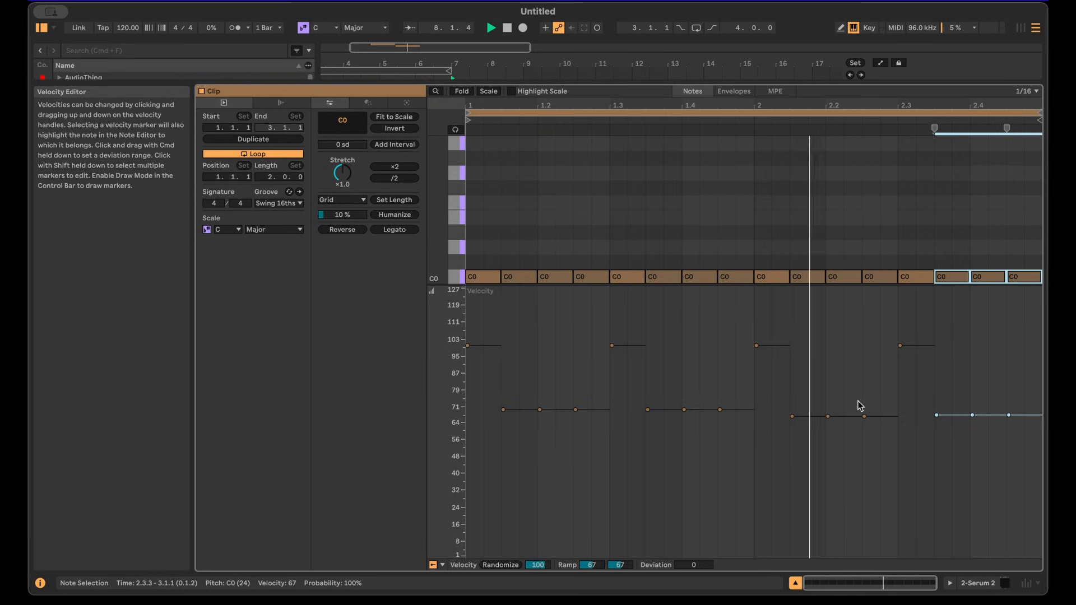
{"action": "key", "text": "space"}
Raise the velocity of the first note in each beat to 127.
{"action": "left_click_drag", "start_coordinate": [994, 375], "coordinate": [466, 331]}
{"action": "left_click_drag", "start_coordinate": [467, 346], "coordinate": [468, 288]}
{"action": "key", "text": "space"}
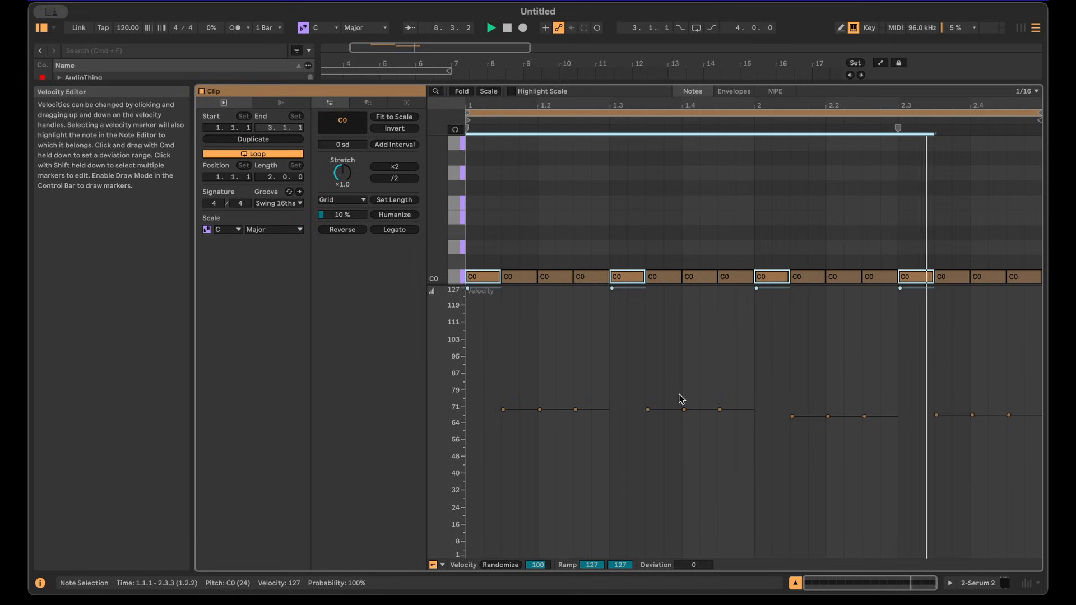
Raise several off-beat note velocities to about 97 and audition the clip.
{"action": "left_click", "coordinate": [539, 410]}
{"action": "key", "text": "space"}
{"action": "left_click_drag", "start_coordinate": [563, 410], "coordinate": [563, 348]}
{"action": "left_click_drag", "start_coordinate": [707, 409], "coordinate": [706, 342]}
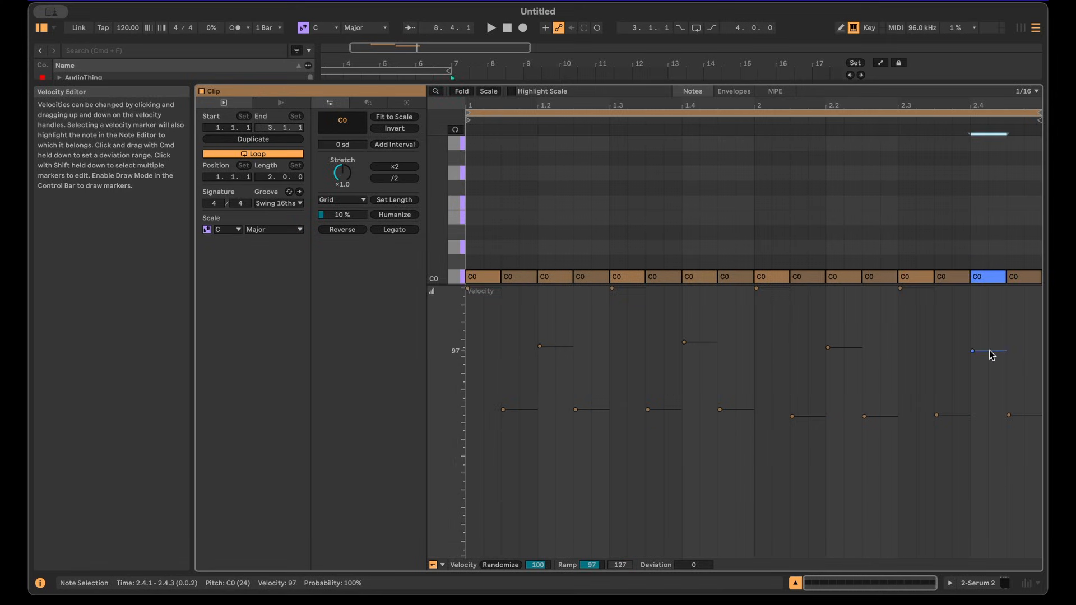
{"action": "key", "text": "space"}
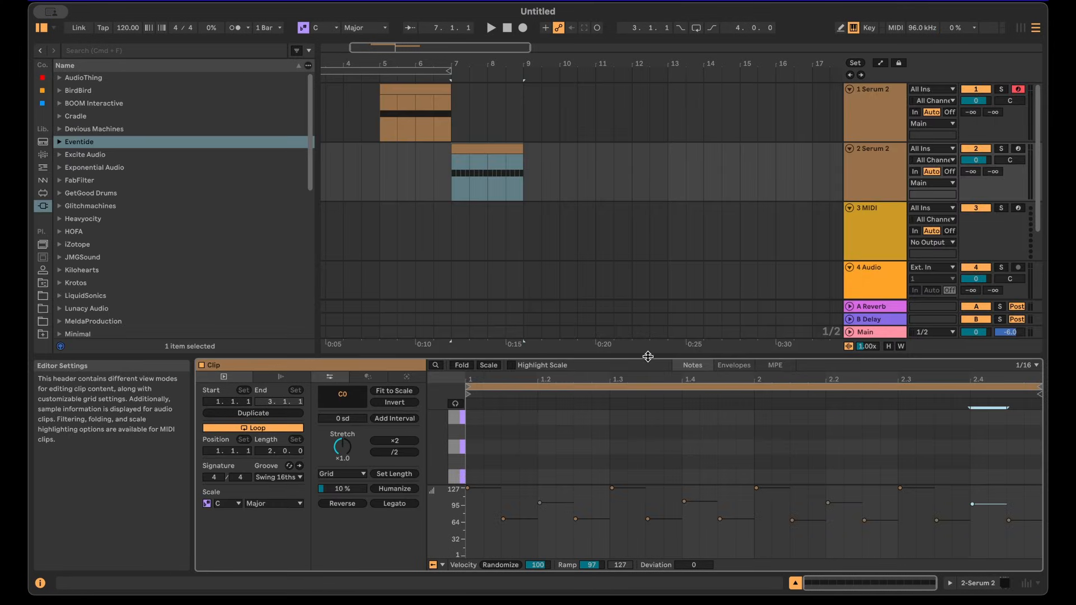
{"action": "key", "text": "space"}
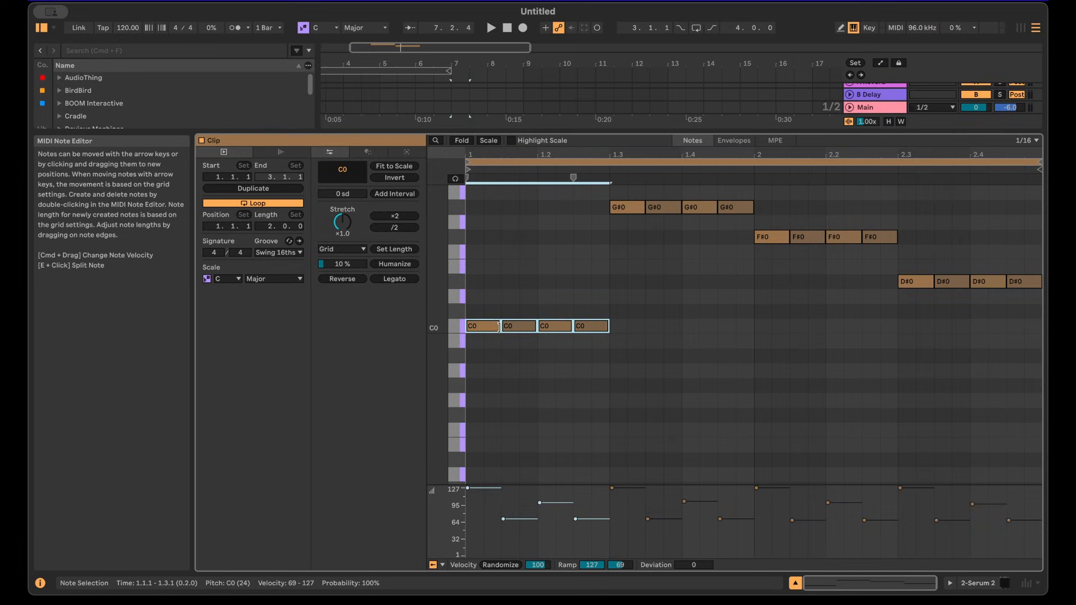
Rework the clip so each chord step plays eight 32nd notes instead of four, and play the clip.
{"action": "left_click_drag", "start_coordinate": [499, 327], "coordinate": [483, 326]}
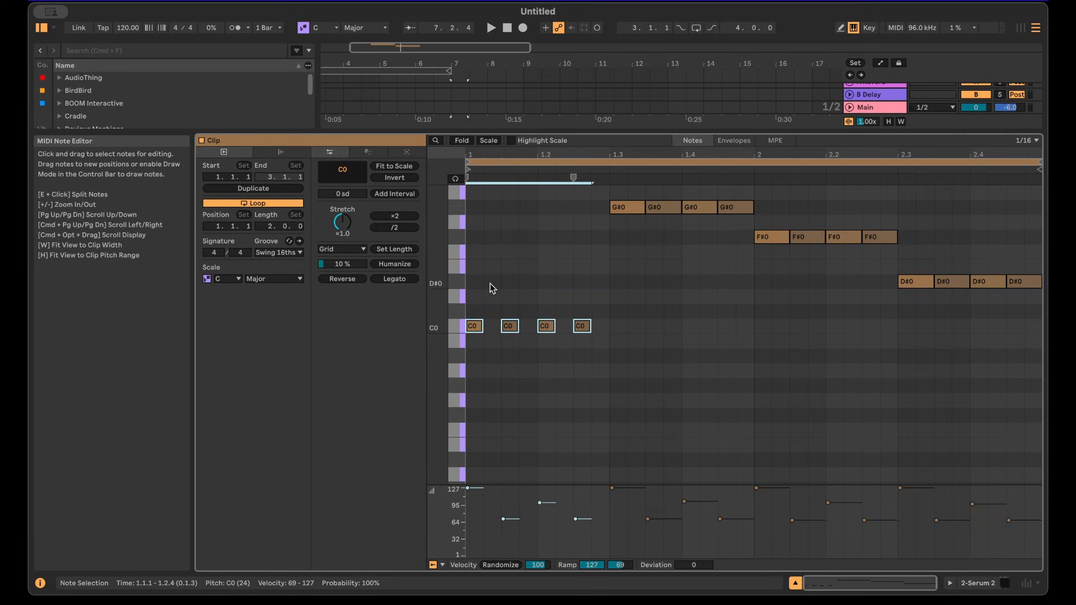
{"action": "left_click_drag", "start_coordinate": [491, 276], "coordinate": [505, 289]}
{"action": "left_click_drag", "start_coordinate": [476, 329], "coordinate": [803, 244]}
{"action": "left_click_drag", "start_coordinate": [802, 245], "coordinate": [784, 243]}
{"action": "key", "text": "space"}
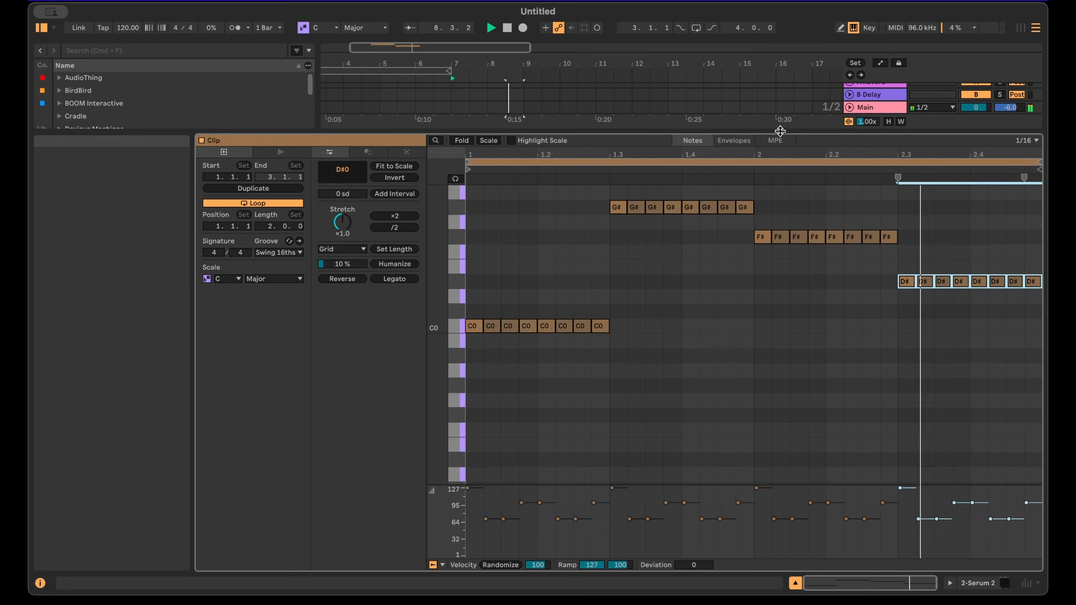
Open Serum's FX rack, add a Bode module to the chain, raise its Blur, and audition the sound.
{"action": "left_click_drag", "start_coordinate": [771, 133], "coordinate": [811, 349]}
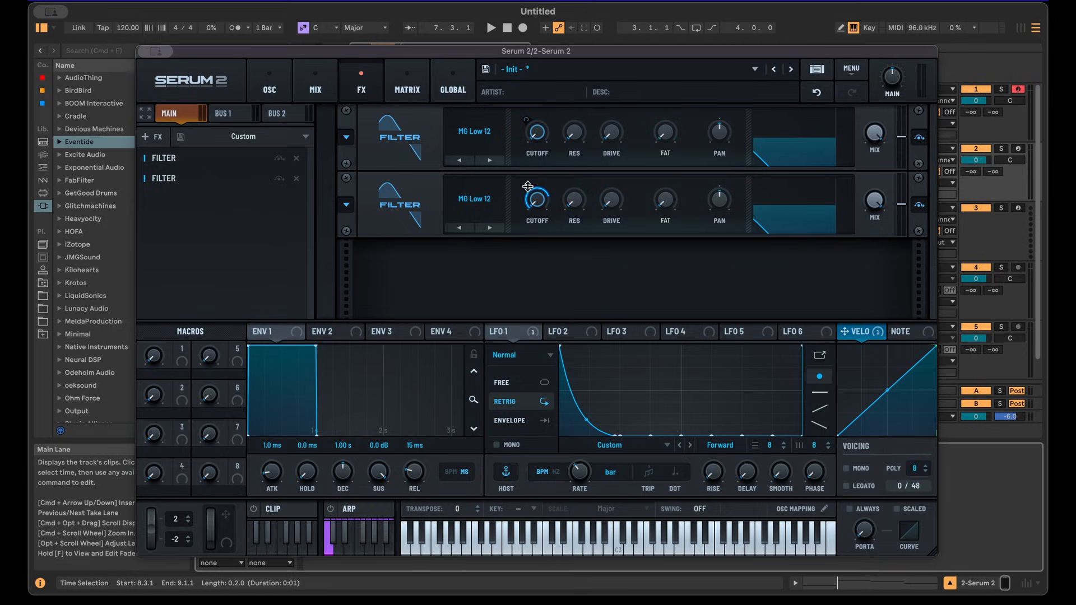
{"action": "left_click_drag", "start_coordinate": [527, 187], "coordinate": [528, 173]}
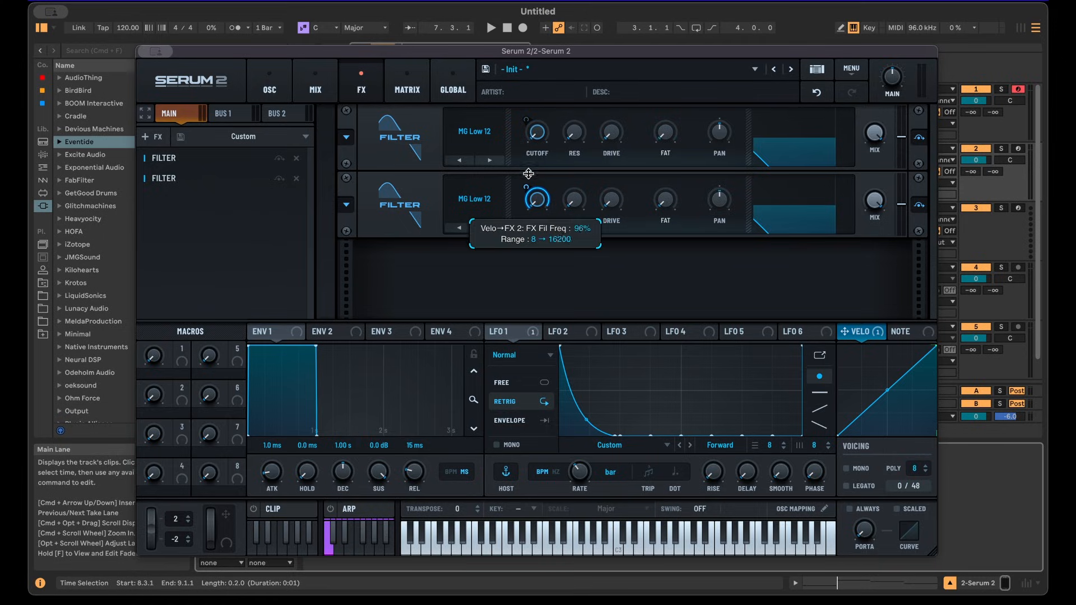
{"action": "left_click", "coordinate": [146, 135]}
{"action": "left_click", "coordinate": [160, 281]}
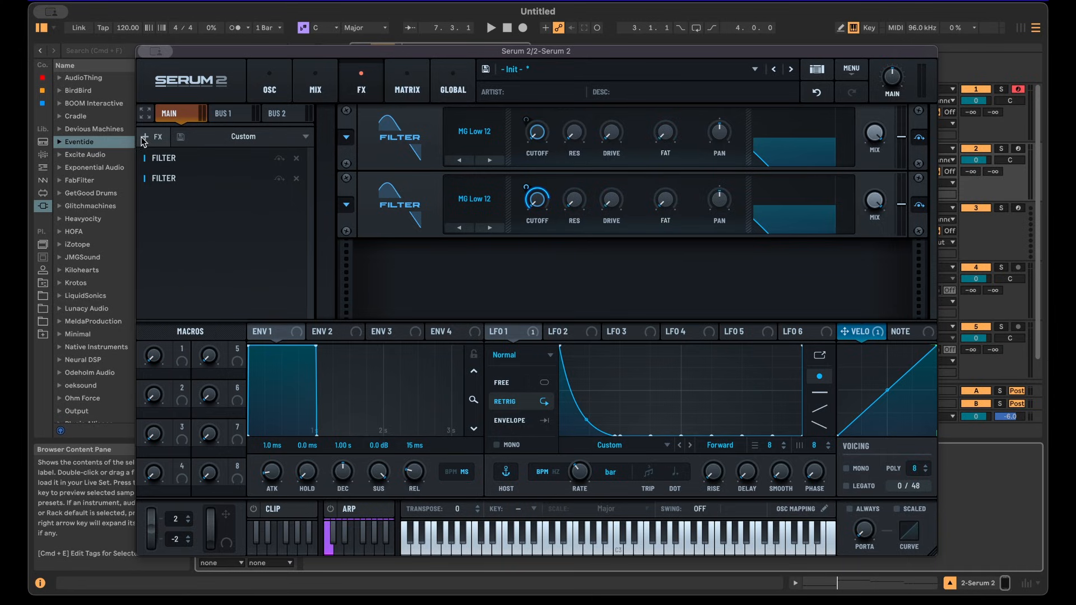
{"action": "left_click", "coordinate": [155, 140]}
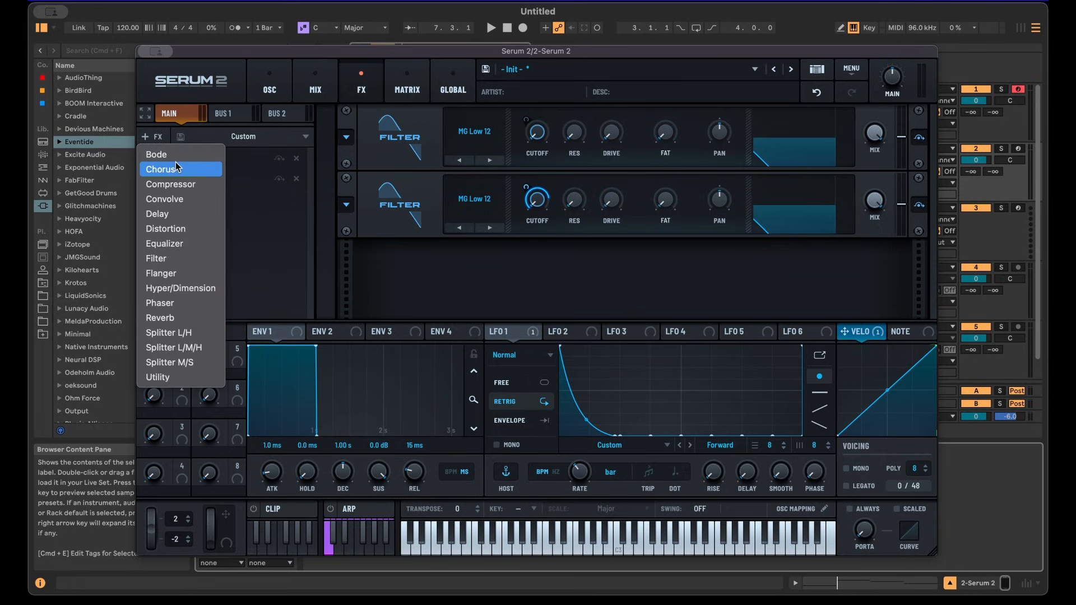
{"action": "left_click", "coordinate": [158, 152]}
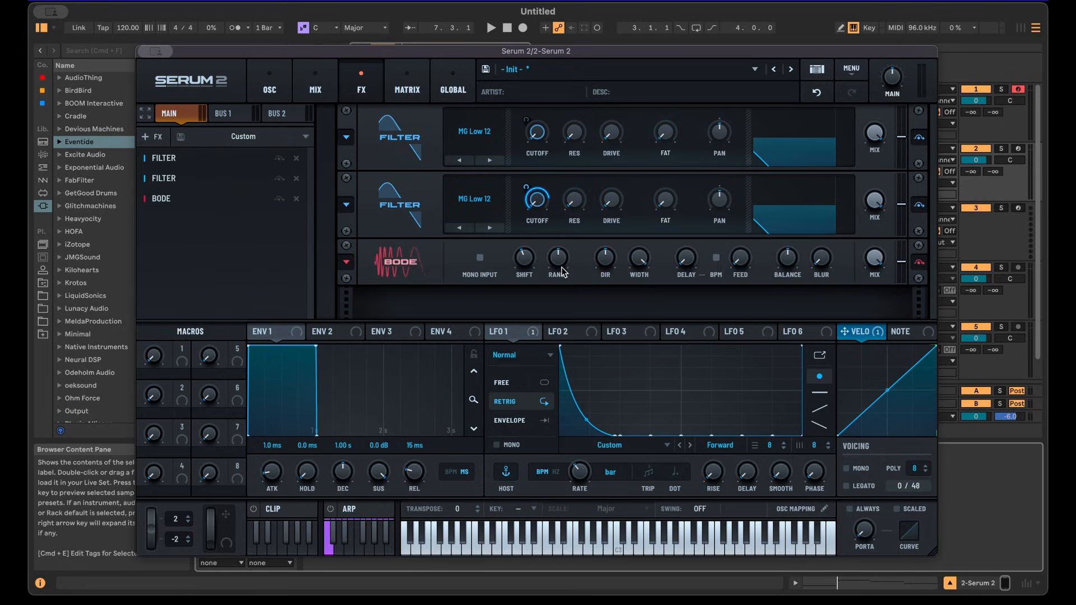
{"action": "left_click_drag", "start_coordinate": [822, 259], "coordinate": [832, 217]}
{"action": "key", "text": "space"}
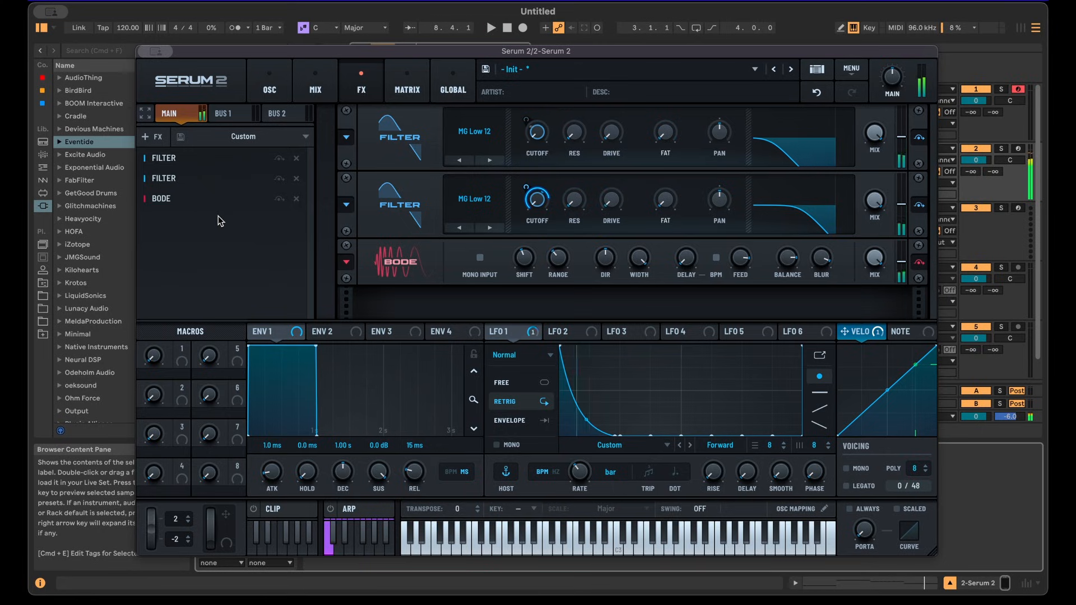
Move the Bode module to the start of the FX chain and audition the sound.
{"action": "left_click_drag", "start_coordinate": [215, 198], "coordinate": [203, 157]}
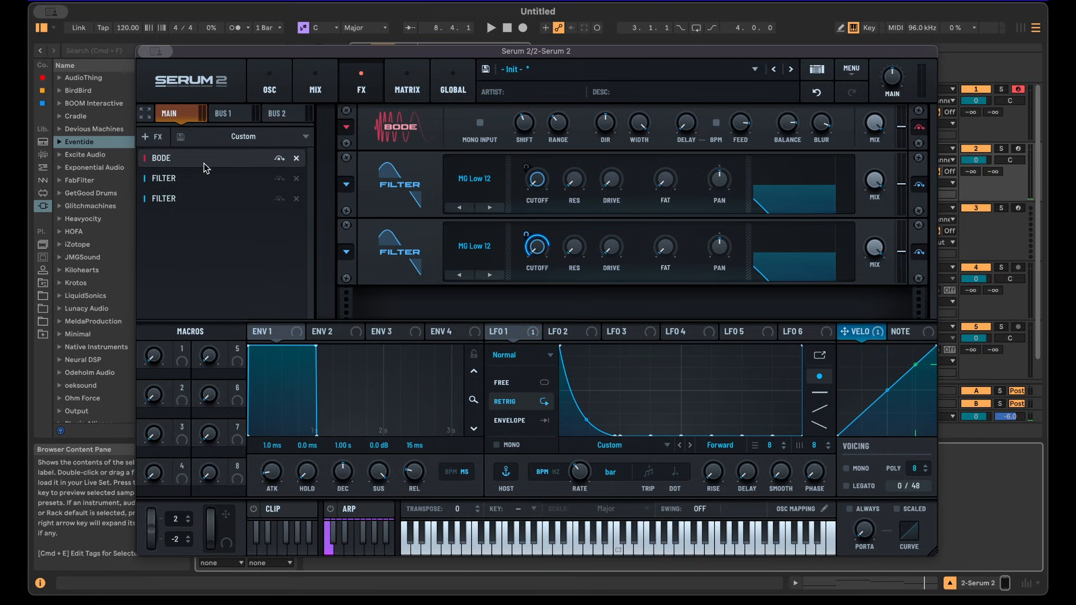
{"action": "key", "text": "space"}
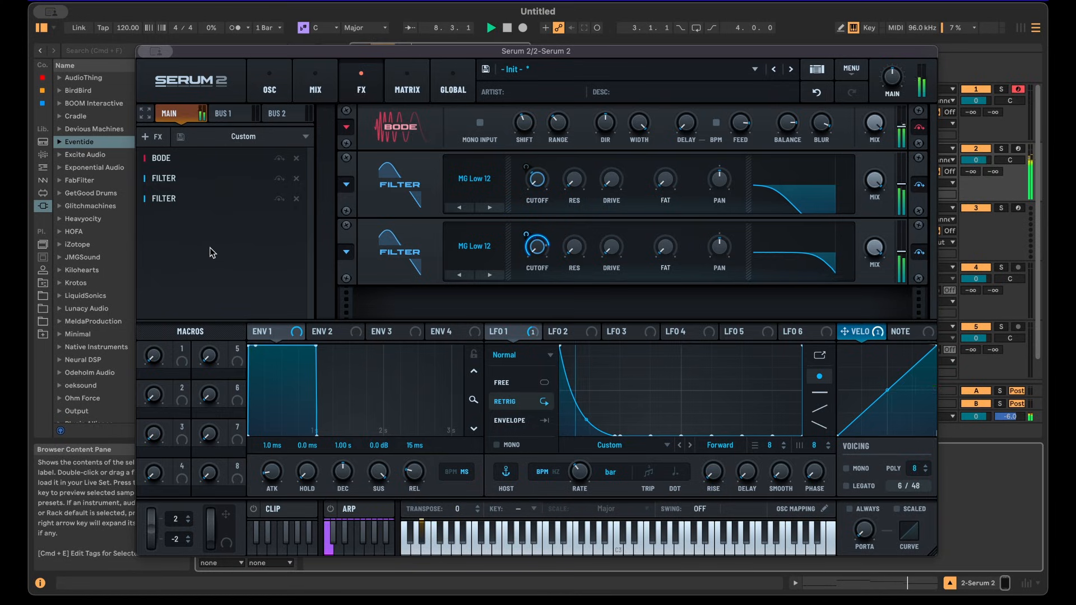
{"action": "key", "text": "space"}
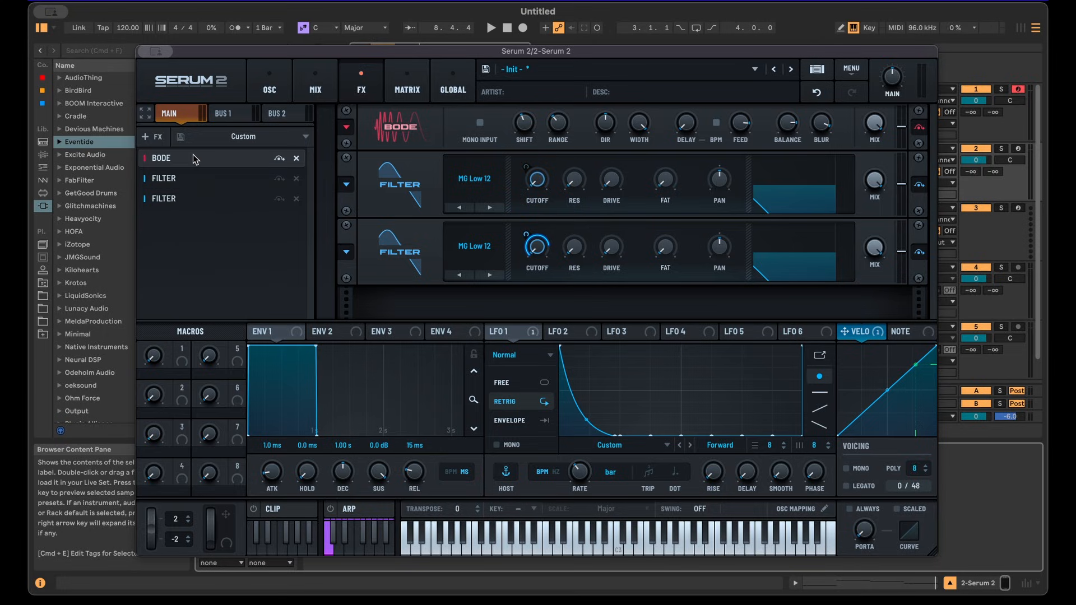
Assign LFO 1 to modulate the Bode module's Mix and play the sound.
{"action": "left_click", "coordinate": [575, 334]}
{"action": "left_click", "coordinate": [507, 332]}
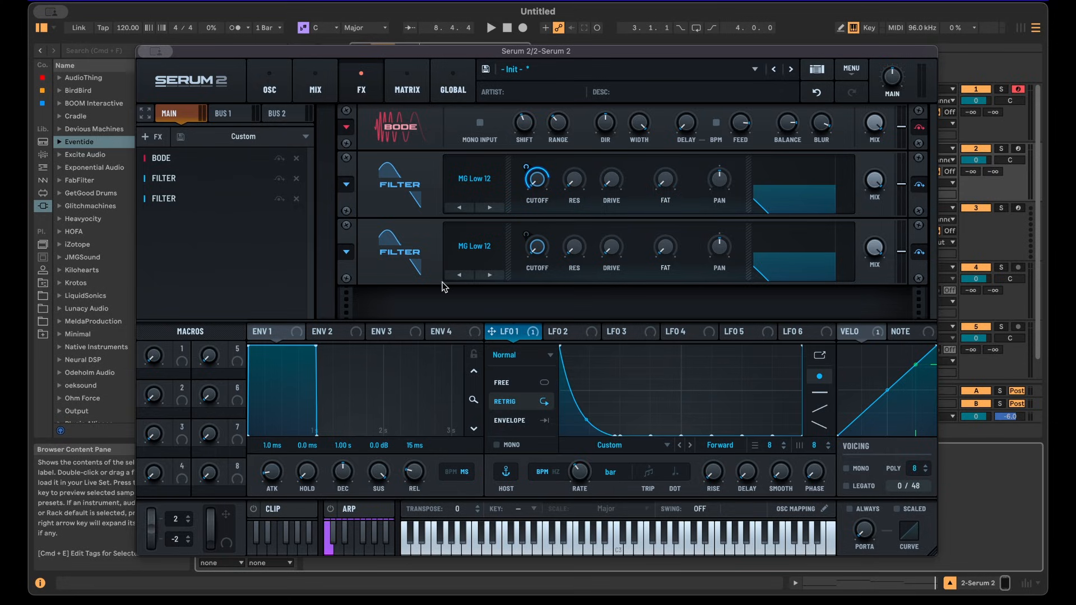
{"action": "left_click_drag", "start_coordinate": [533, 336], "coordinate": [873, 122]}
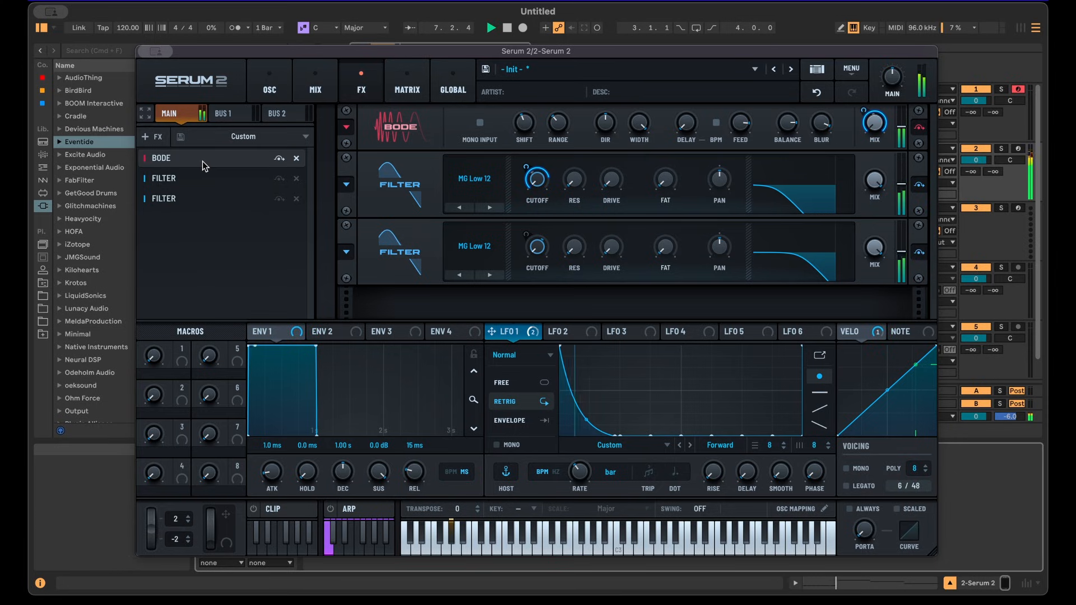
{"action": "key", "text": "space"}
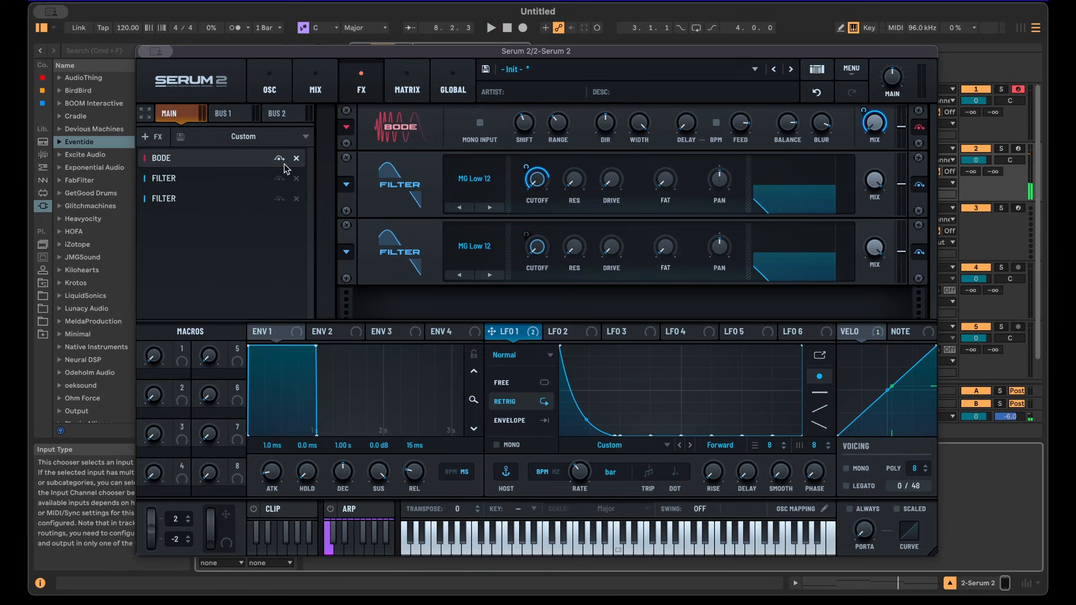